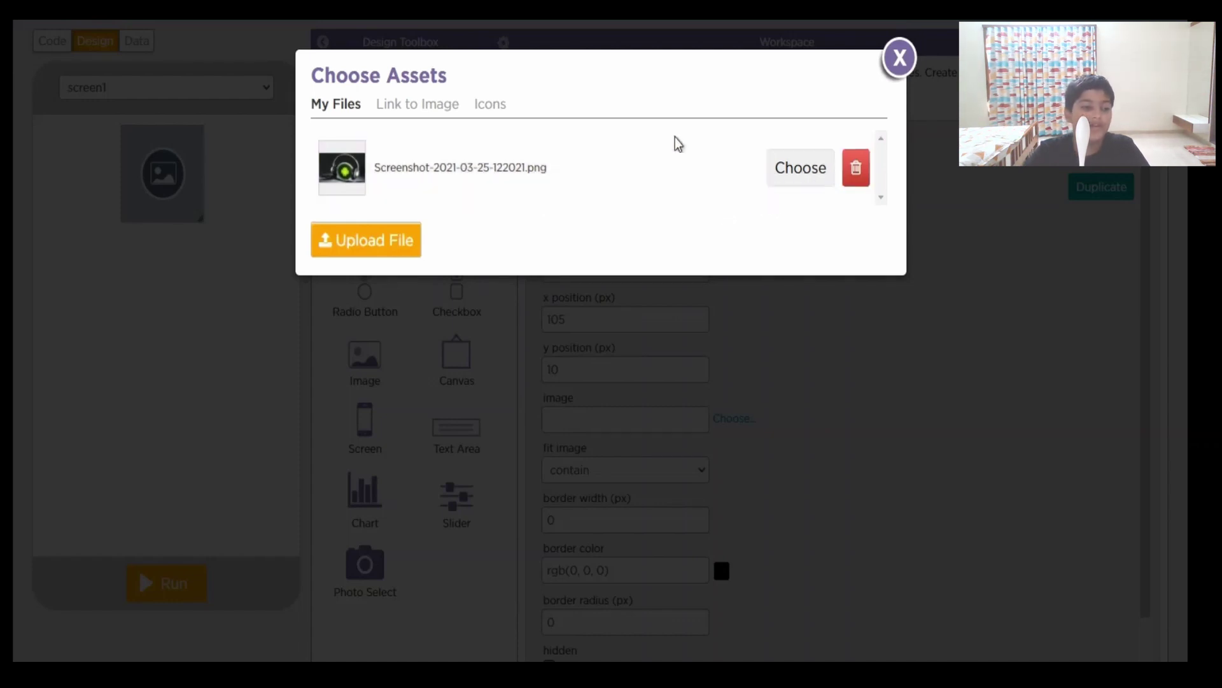
Step: Use the uploaded file Screenshot-2021-03-25-122021.png as the picture of the image element
left_click(813, 172)
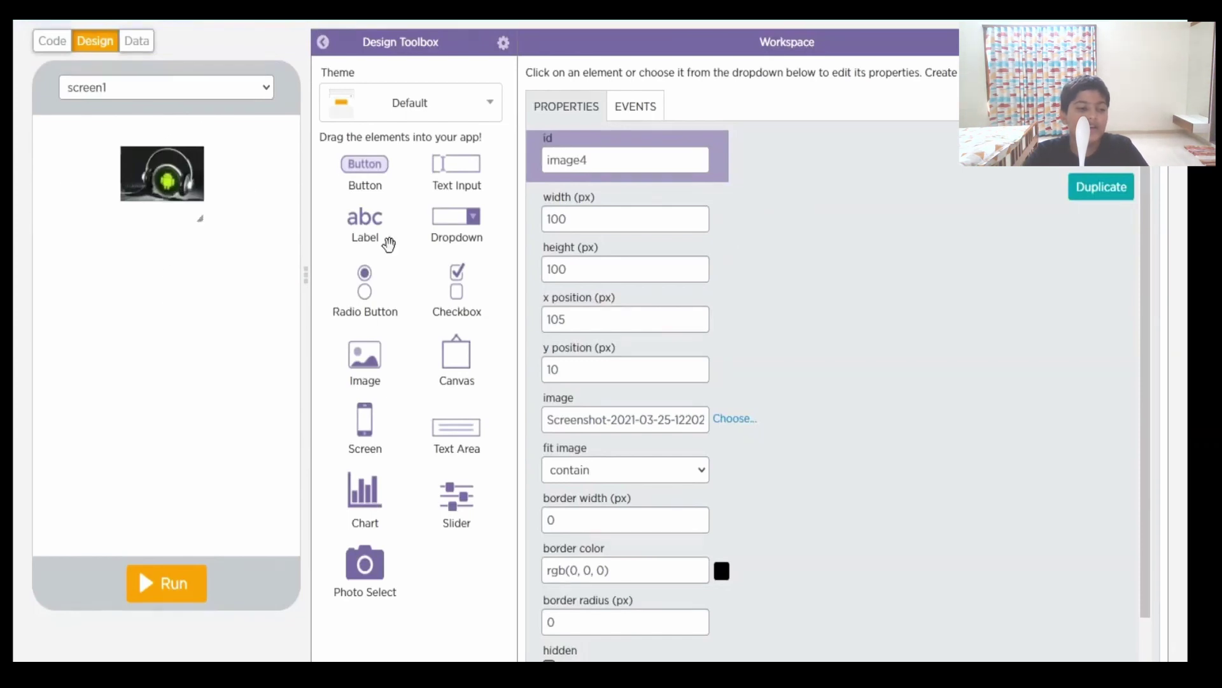
Step: Add a label below the headphone image with the text "Most welcome to my music app."
left_click_drag(389, 244, 70, 298)
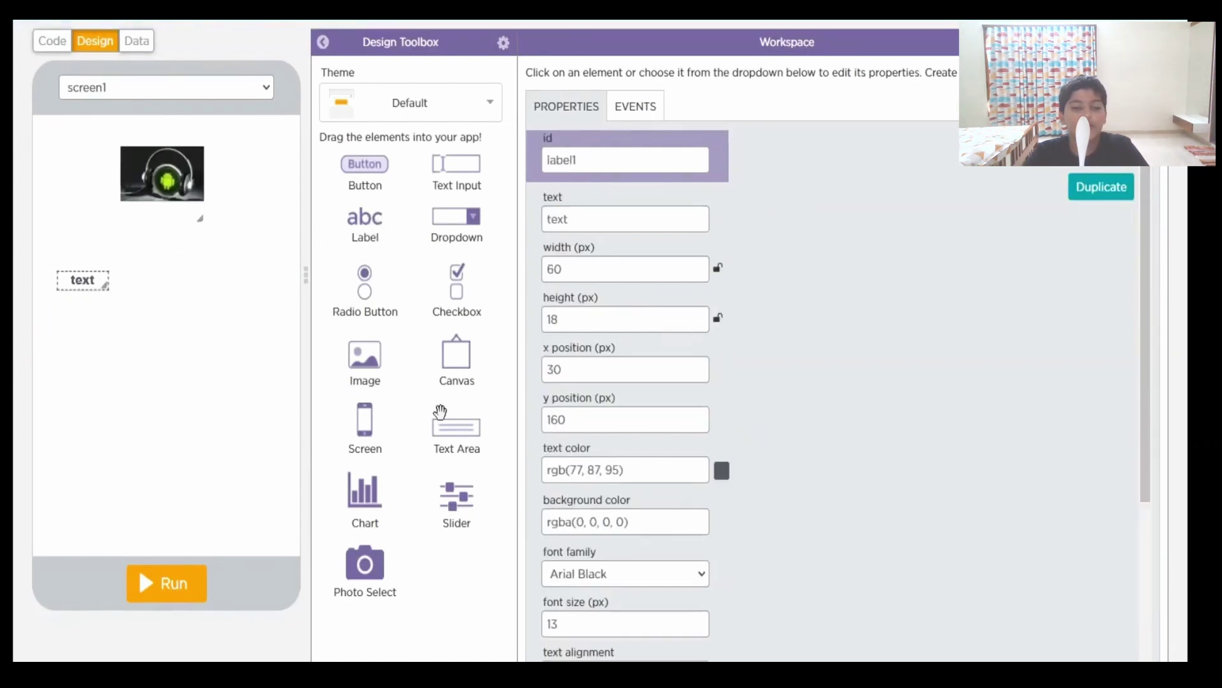
left_click(590, 217)
key("BackSpace")
key("BackSpace")
key("BackSpace")
key("BackSpace")
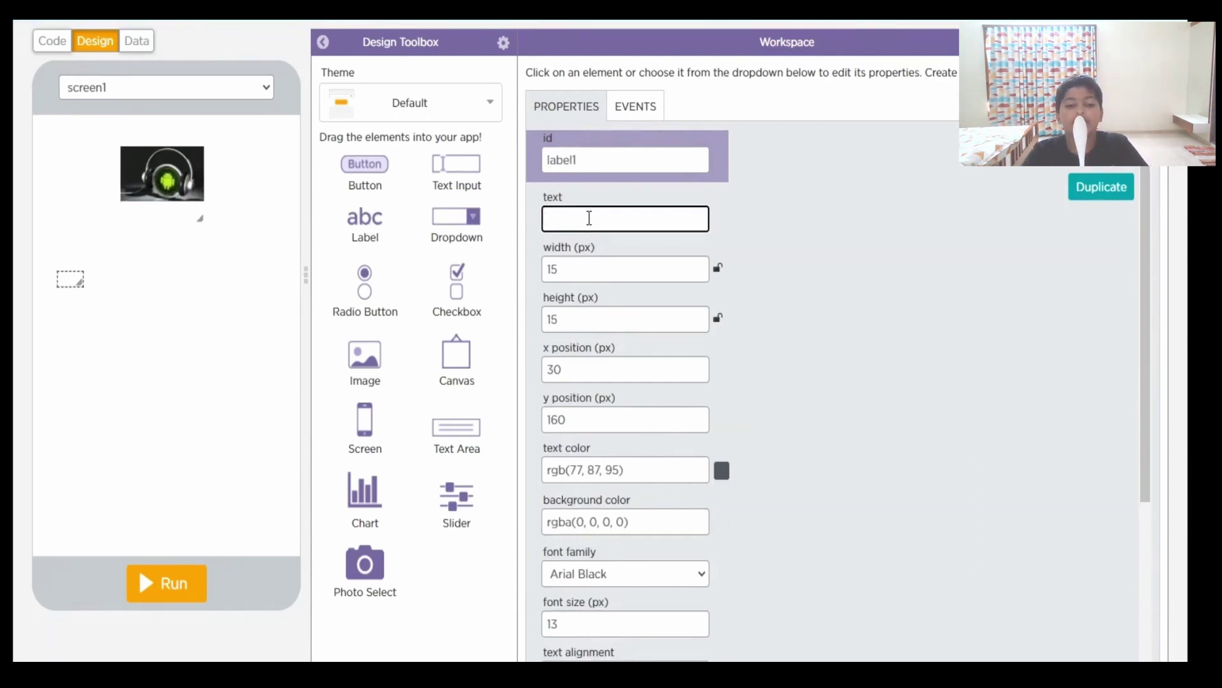
type("Most we")
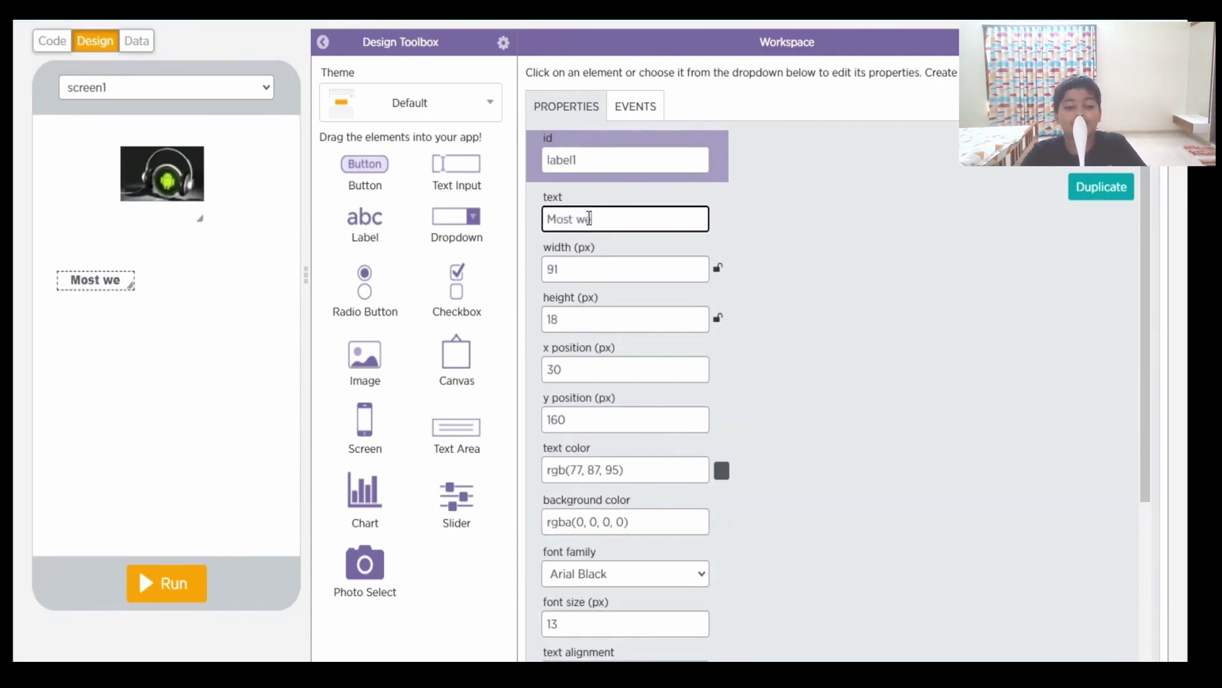
type("lcome ")
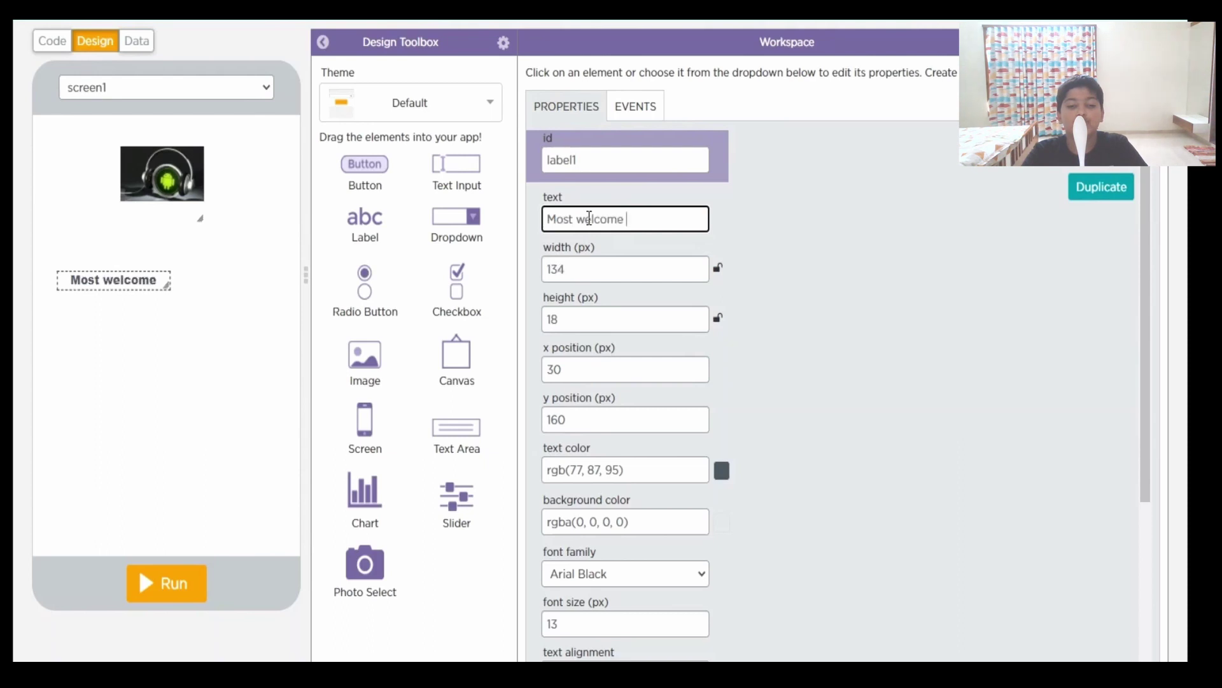
type("t")
type("o ")
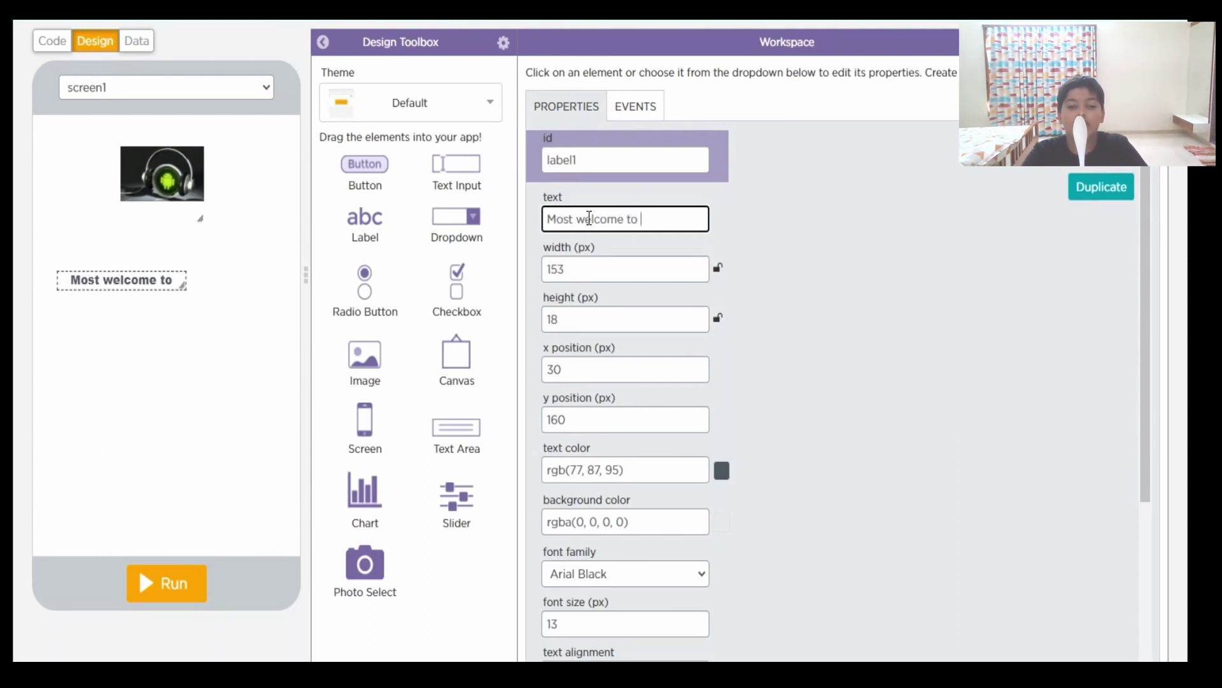
type("my music app")
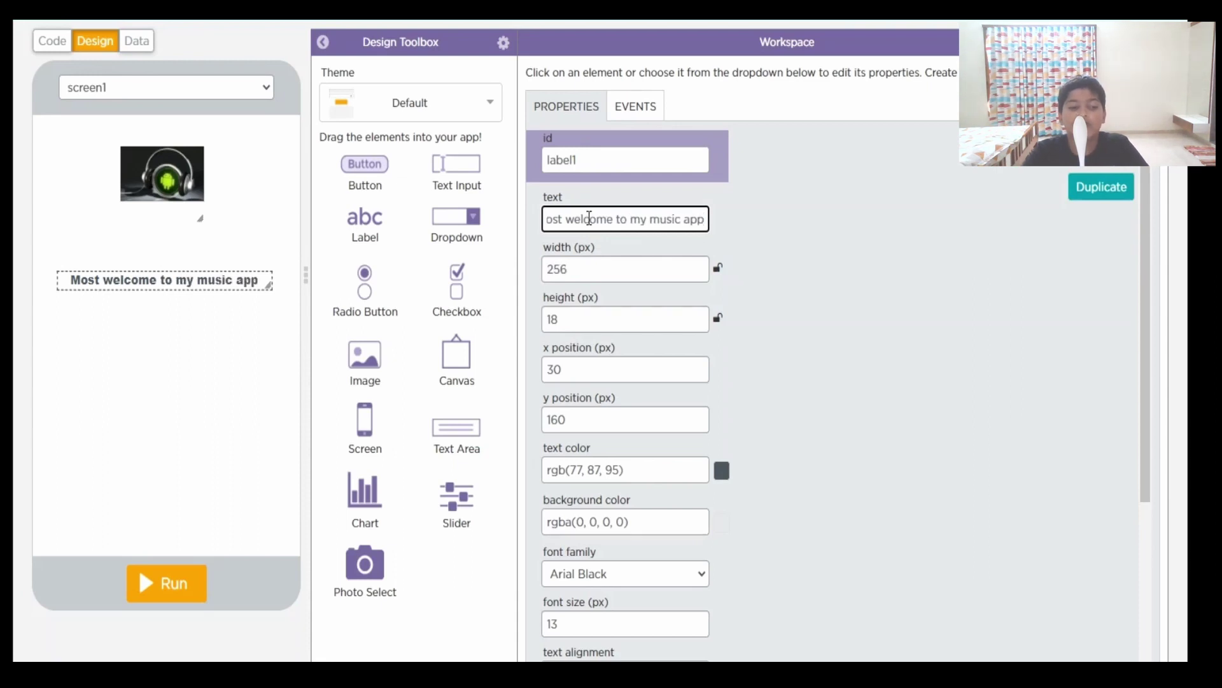
type(".")
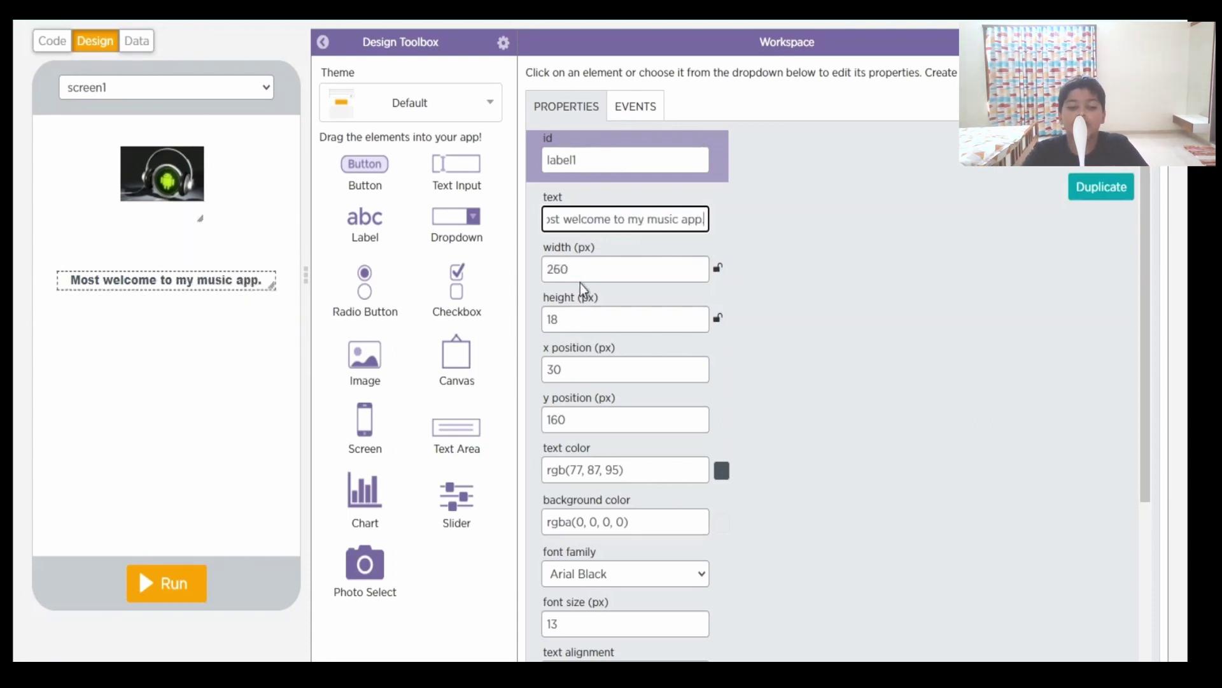
Step: Set the welcome label's height to 100 px
left_click(582, 320)
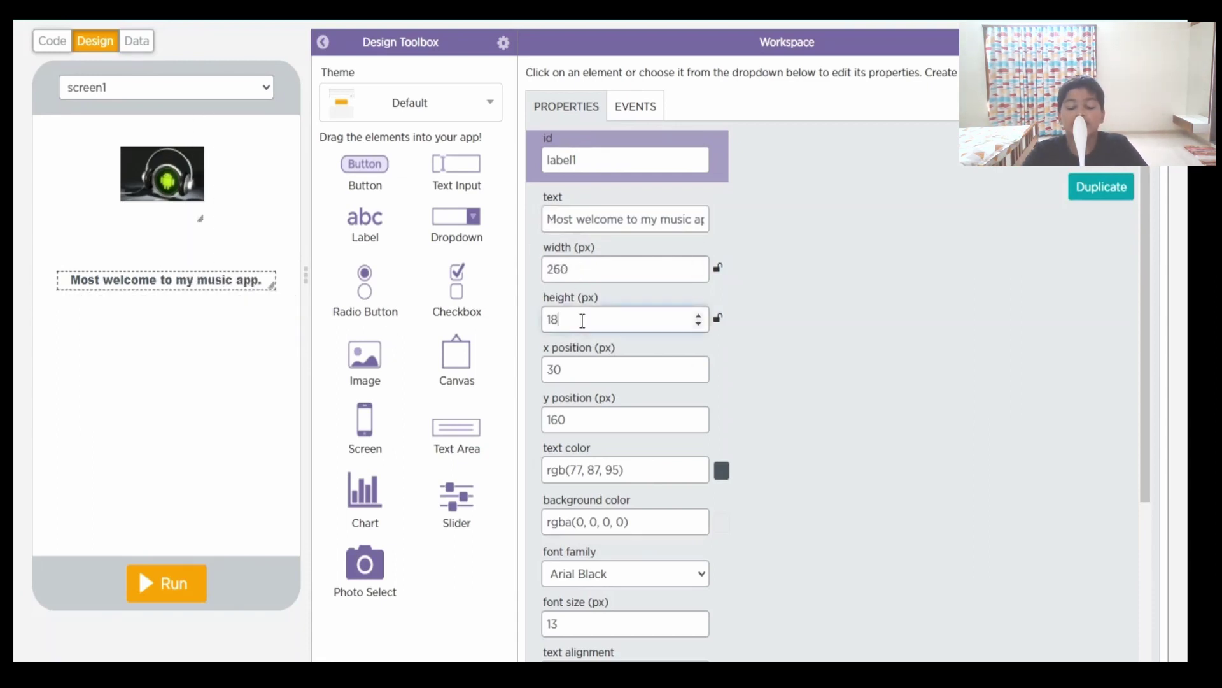
key("BackSpace")
key("BackSpace")
type("150")
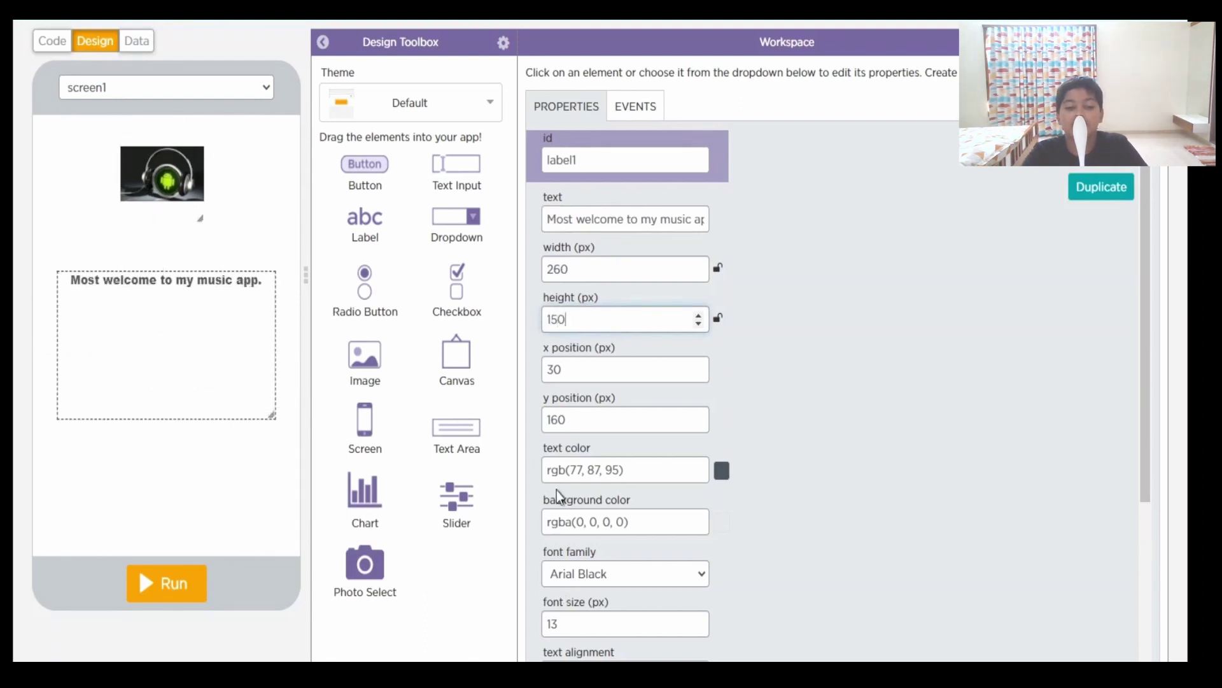
key("BackSpace")
key("BackSpace")
type("00")
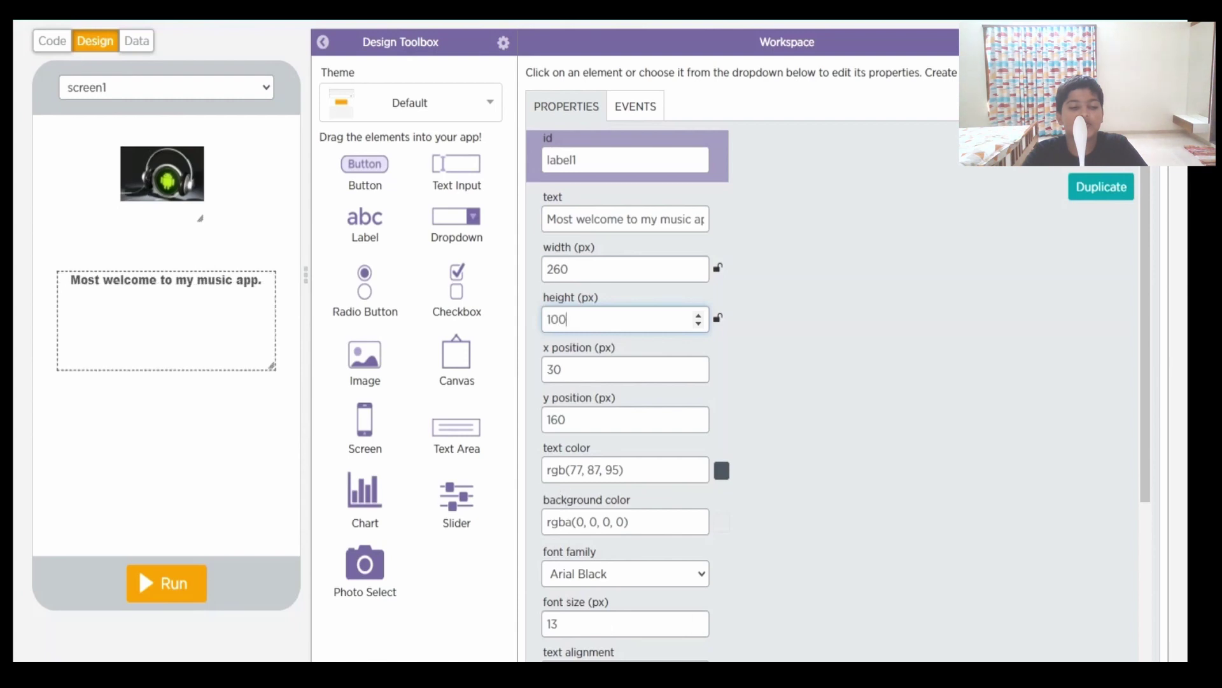
Step: Set the welcome label's font size to 25 px
left_click(574, 622)
key("BackSpace")
key("BackSpace")
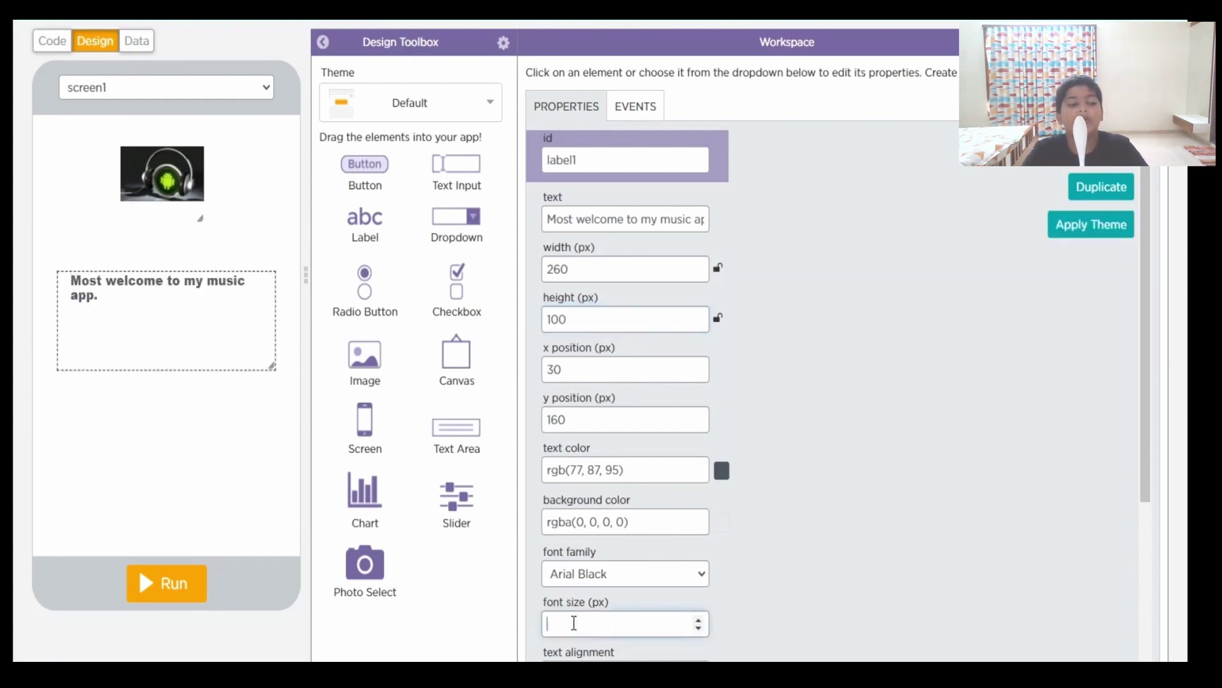
type("25")
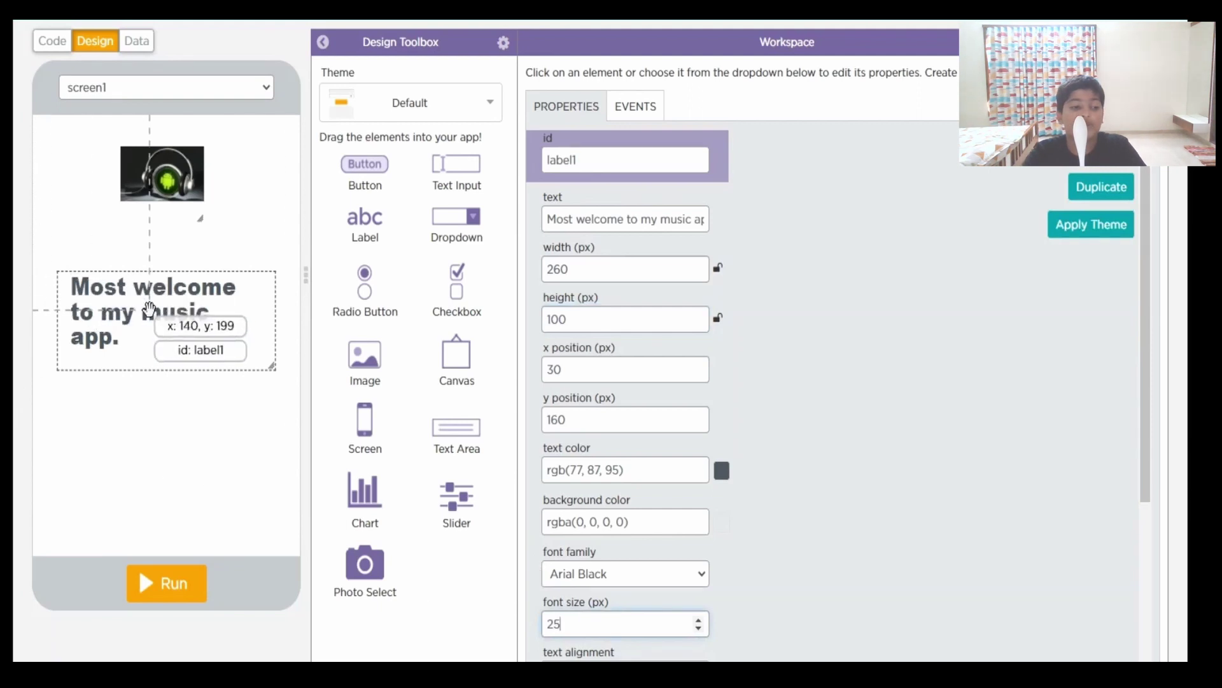
Step: Move the welcome label to the phone screen's left edge at about x -5 and enlarge the headphone image to about 125 by 115 px
left_click_drag(143, 312, 113, 312)
left_click_drag(198, 218, 194, 181)
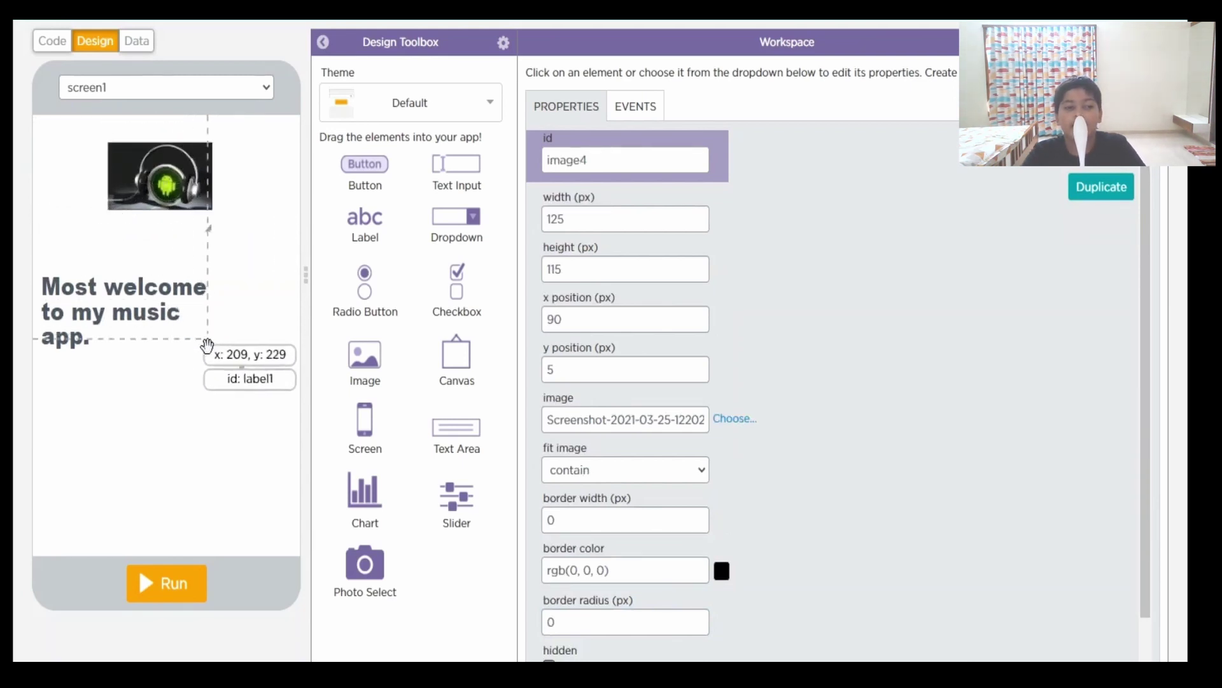
Step: Increase the welcome label's font size to 30 px
left_click(146, 328)
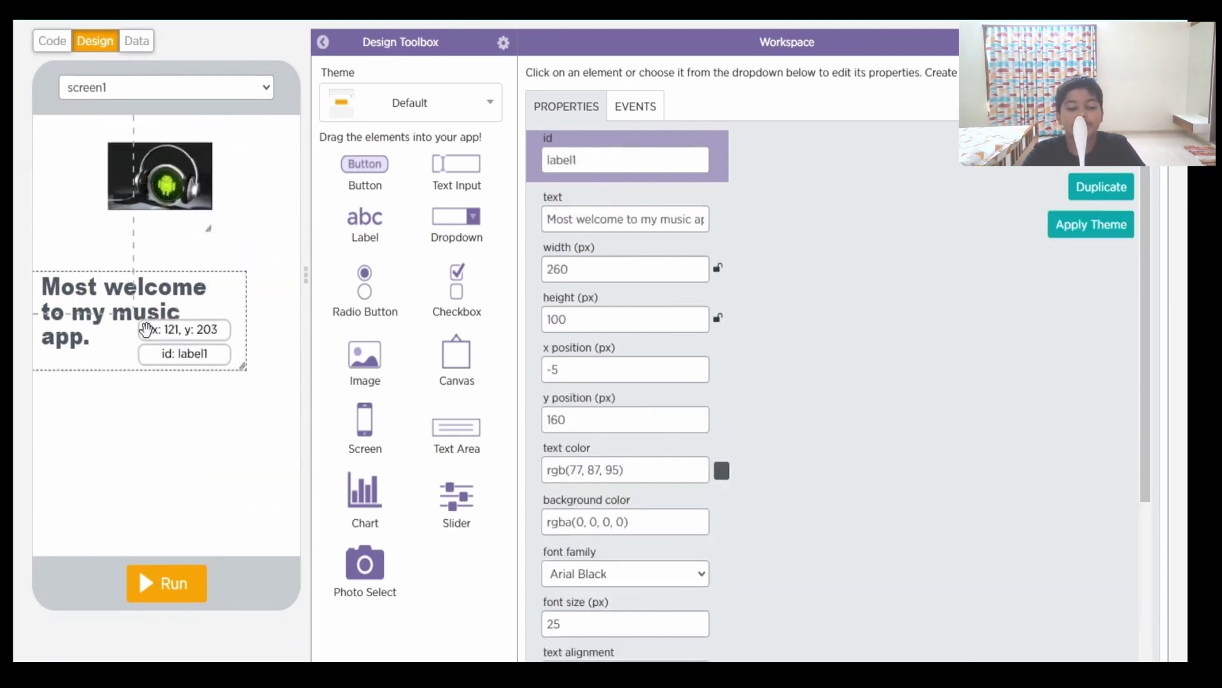
left_click(569, 616)
key("BackSpace")
type("30")
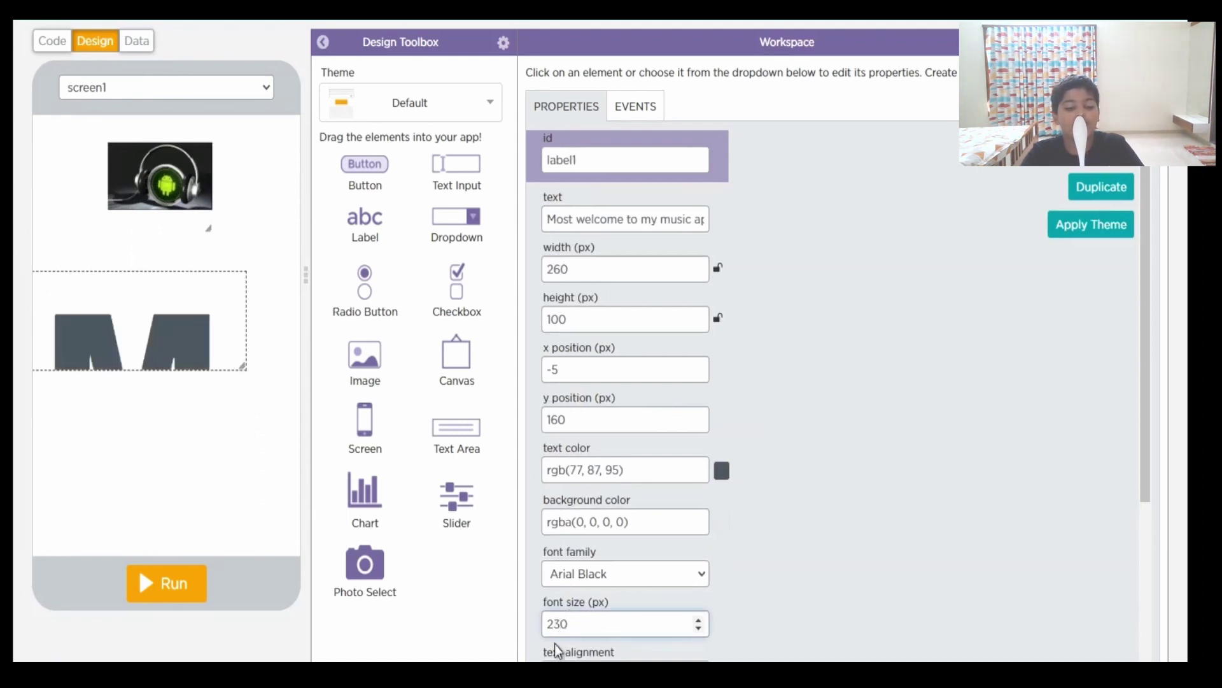
key("BackSpace")
key("BackSpace")
key("BackSpace")
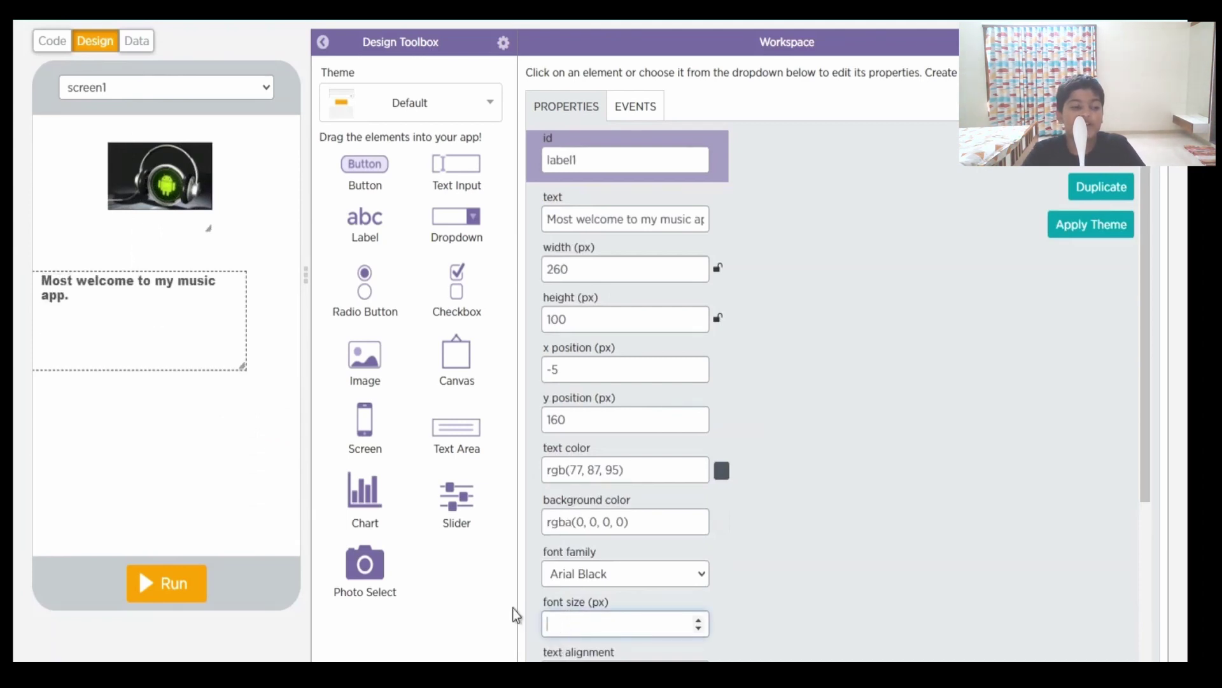
type("30")
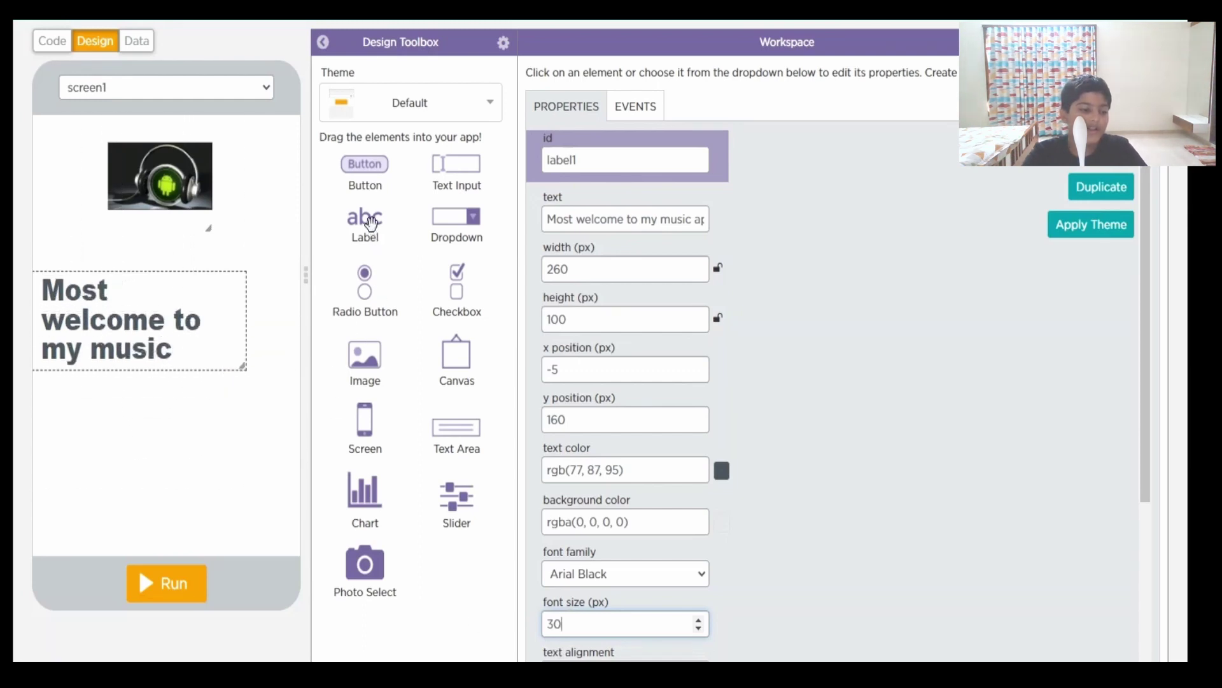
Step: Add a second label below the welcome label at x 0, y 270, and shift the welcome label to about x -1
left_click_drag(370, 222, 60, 409)
left_click_drag(117, 312, 108, 315)
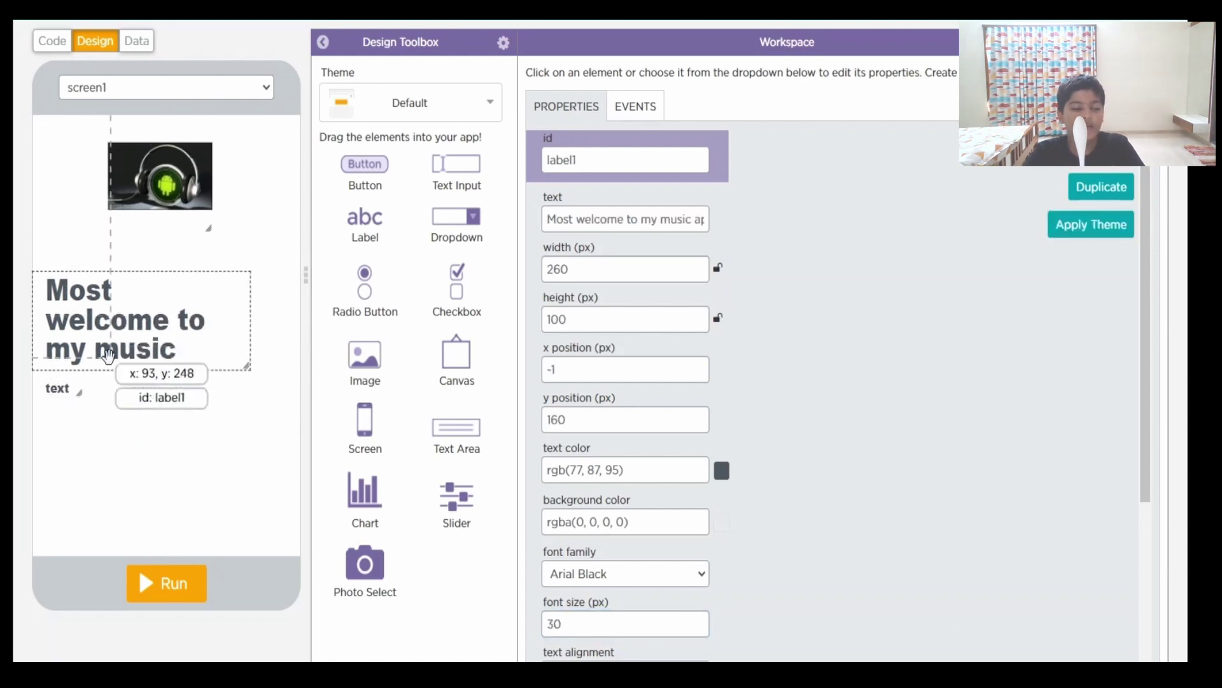
Step: Change the second label's text to "Click here to start!"
left_click(67, 385)
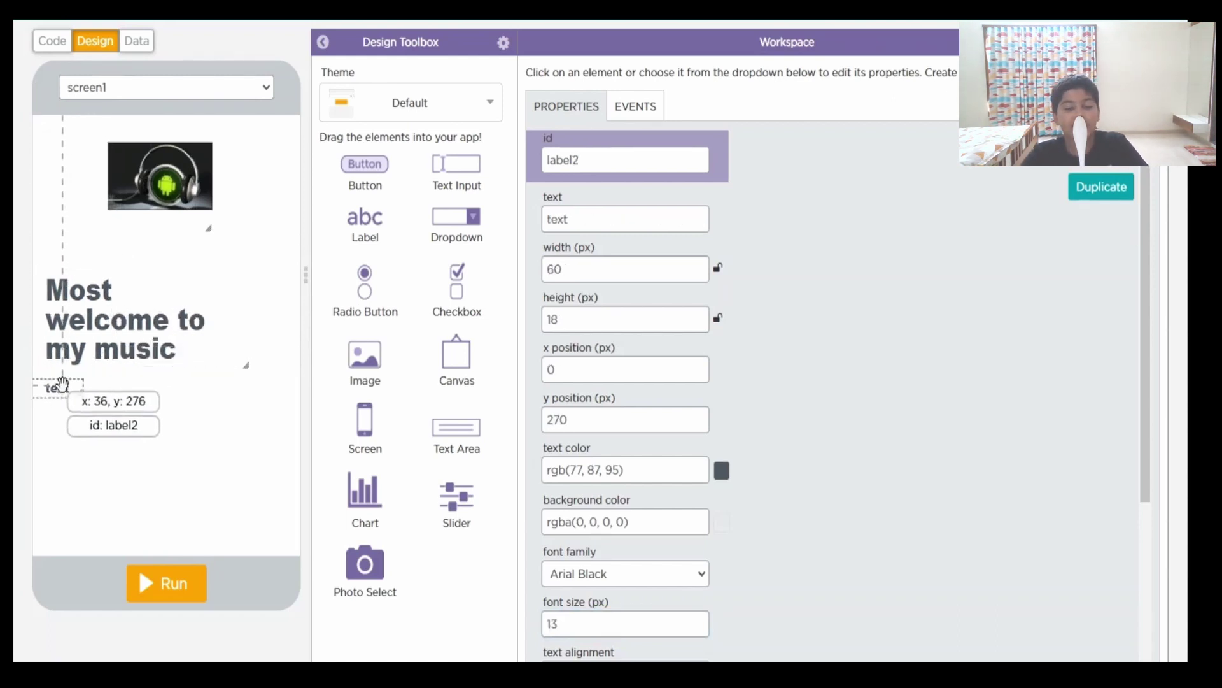
left_click(589, 217)
key("BackSpace")
key("BackSpace")
key("BackSpace")
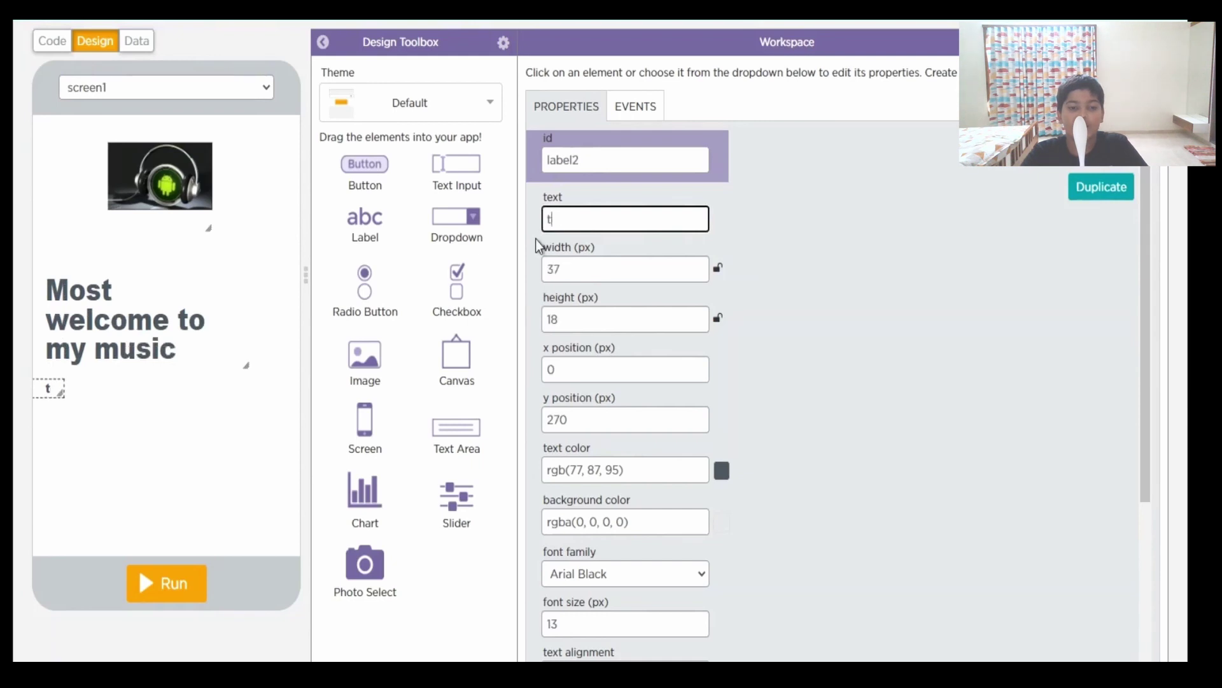
type("Cl")
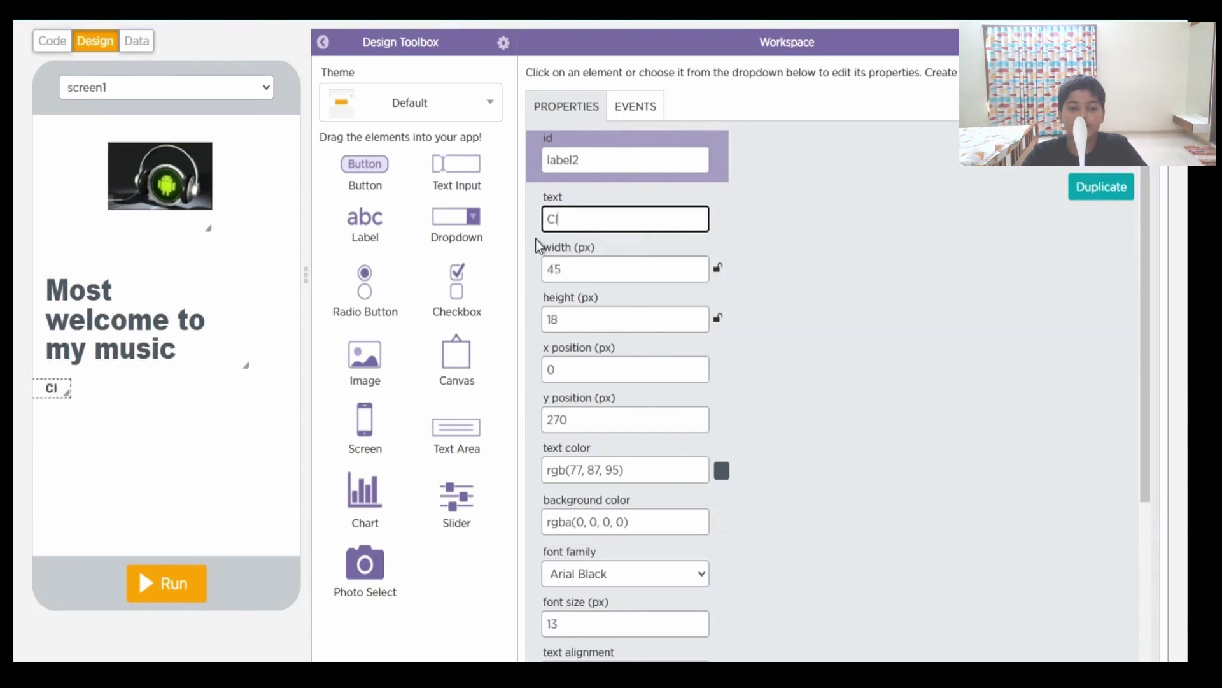
type("ick he")
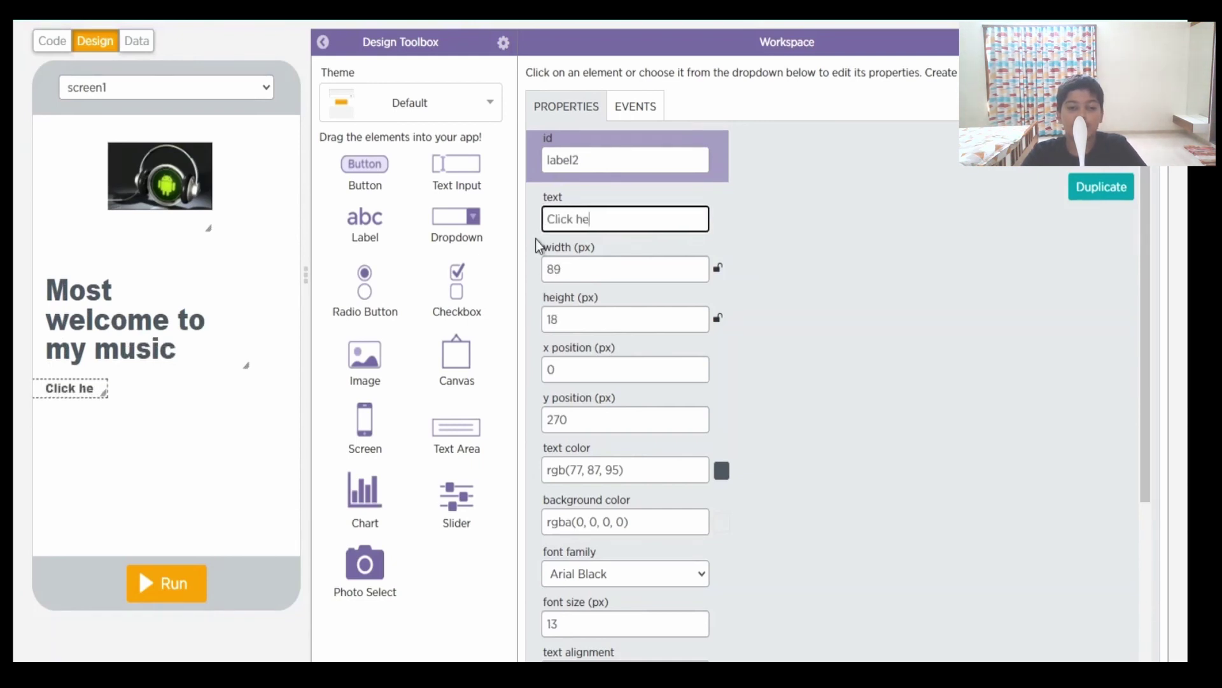
type("re tosta")
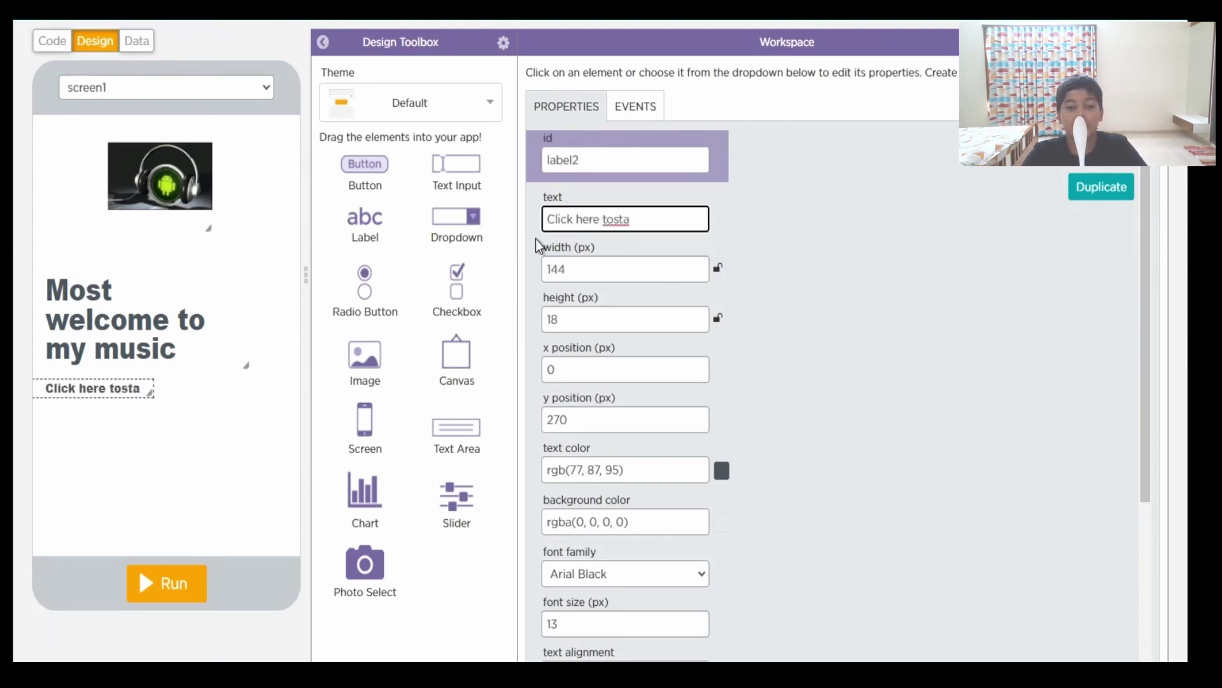
key("BackSpace")
key("BackSpace")
key("BackSpace")
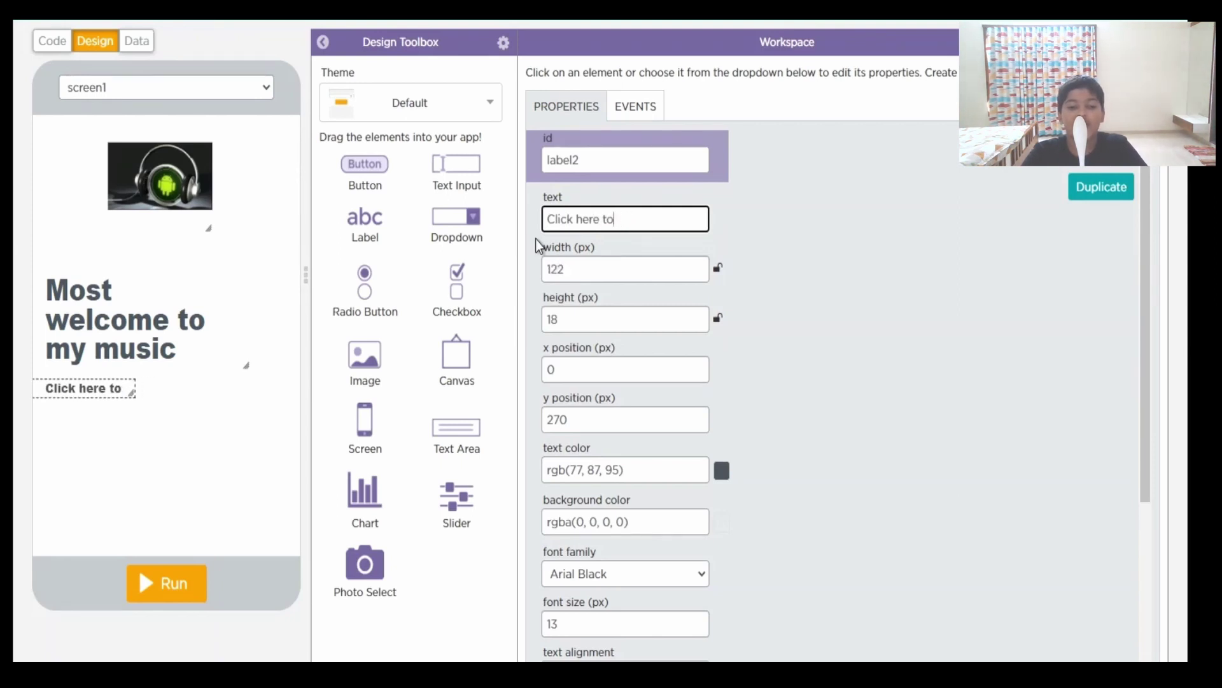
type("start")
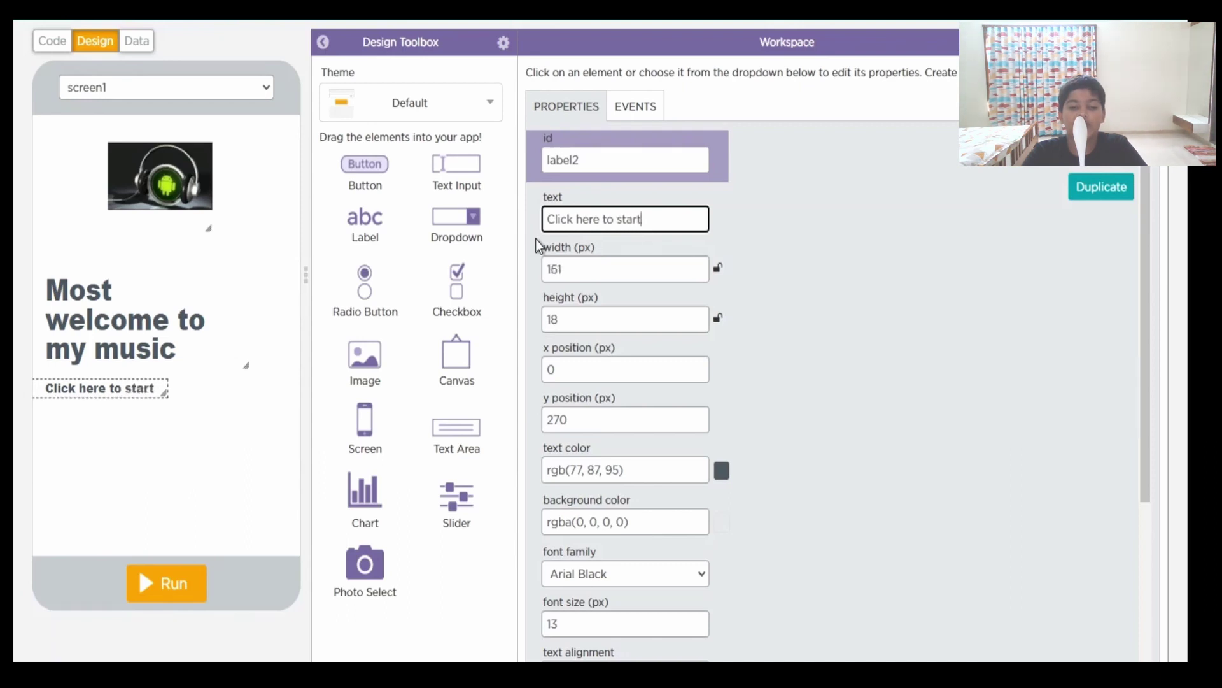
type("!")
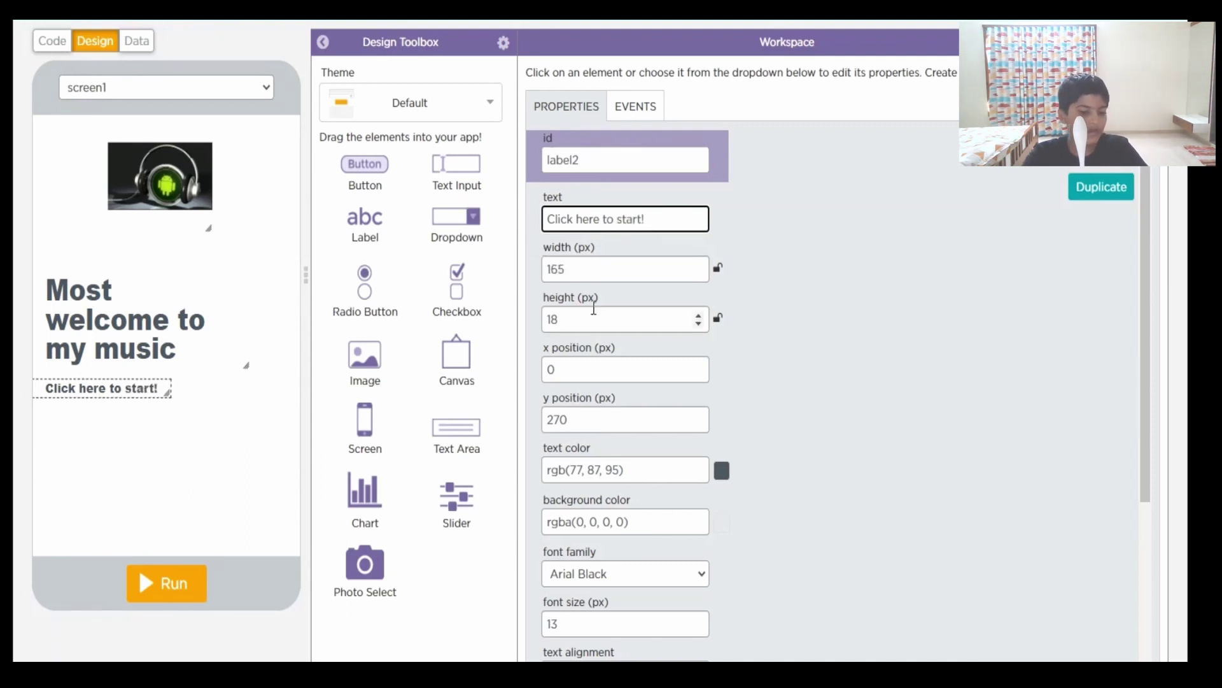
Step: Set the "Click here to start!" label's font size to 25 px and resize it to about 185 by 60 px so it wraps onto two lines
left_click(564, 634)
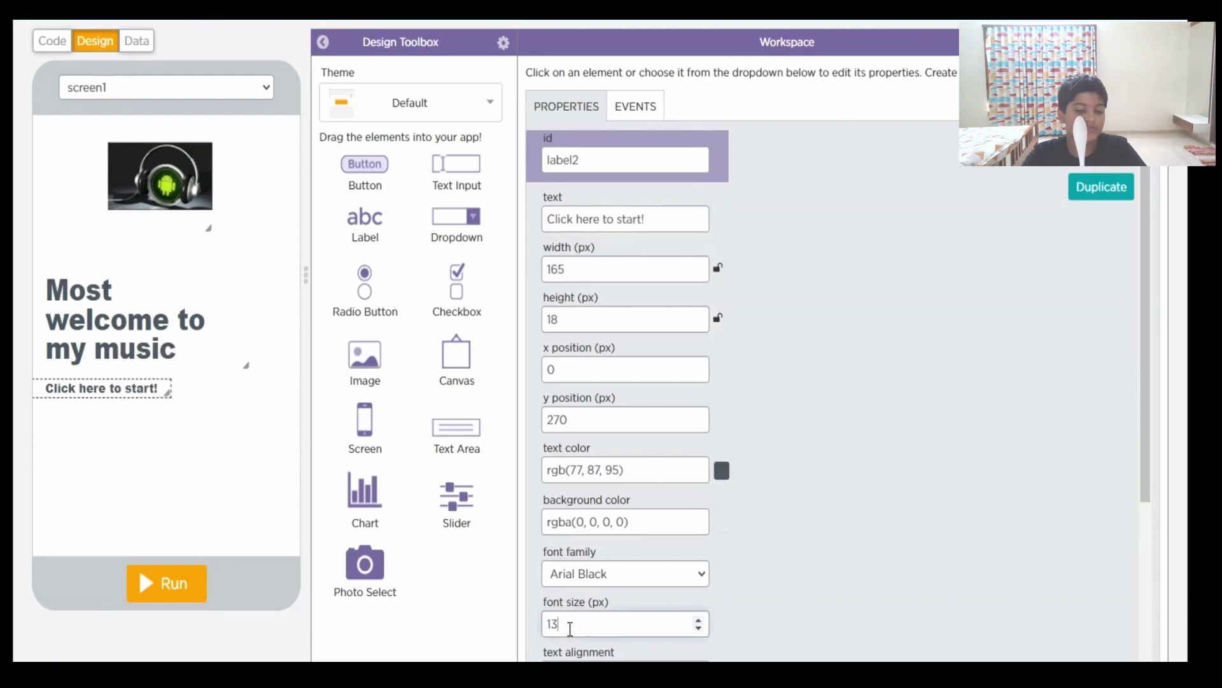
key("BackSpace")
key("BackSpace")
type("20")
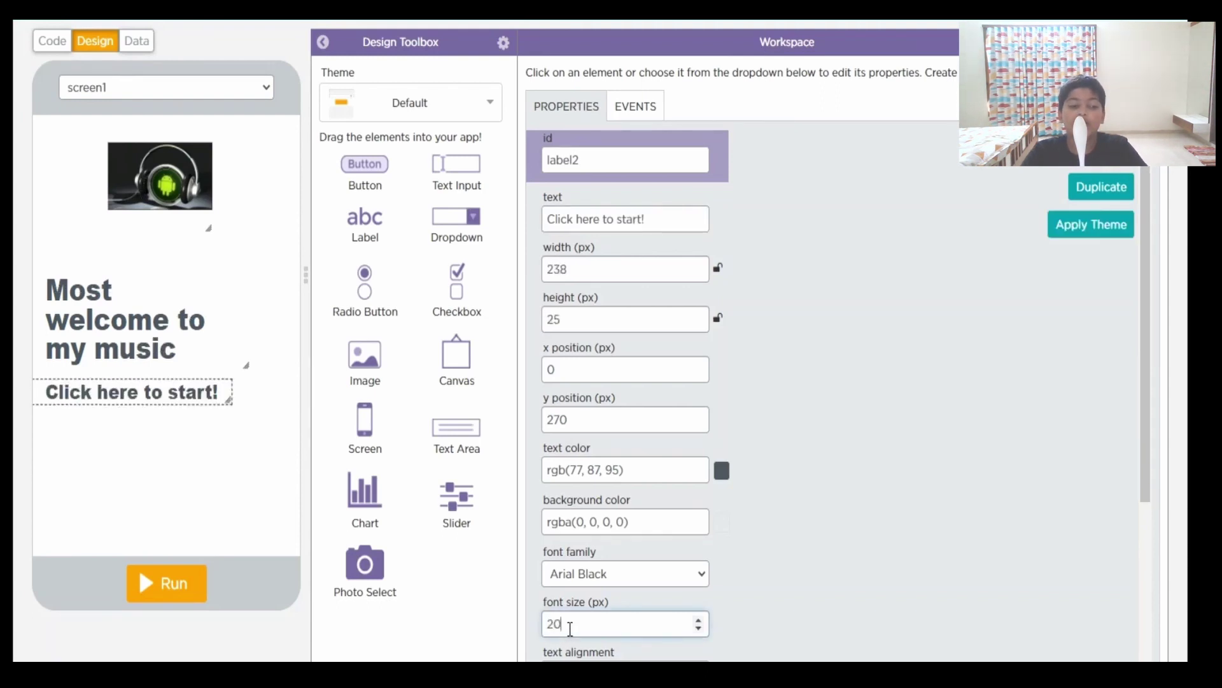
key("BackSpace")
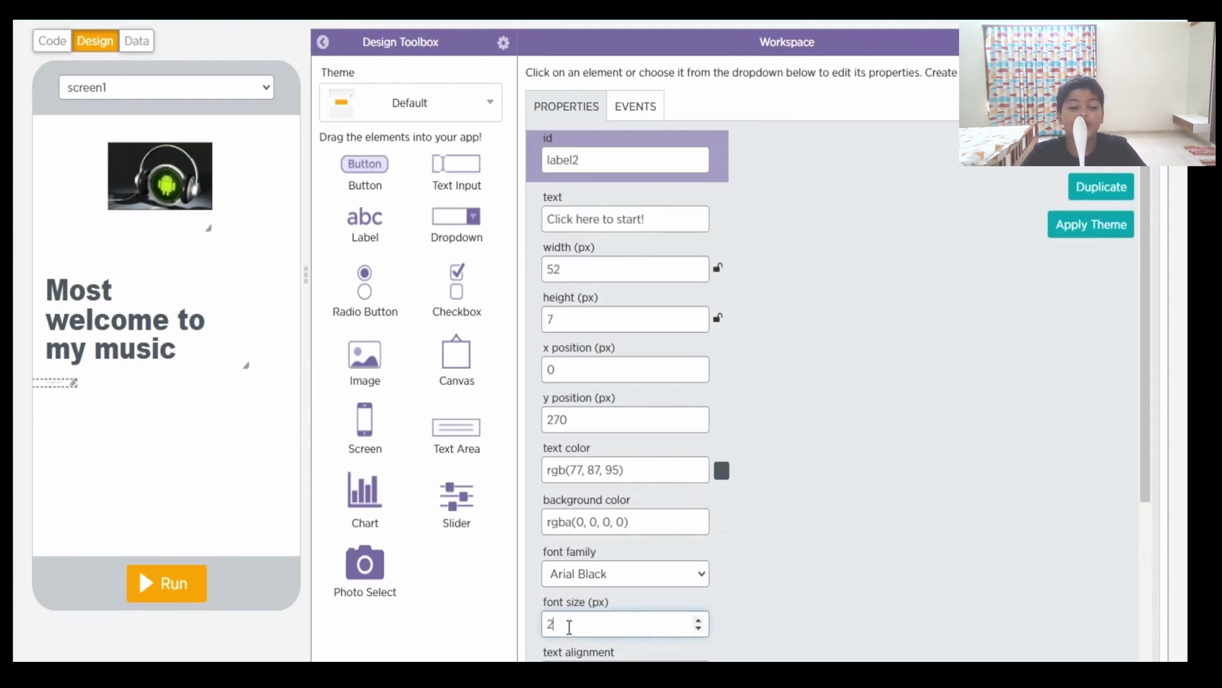
type("5")
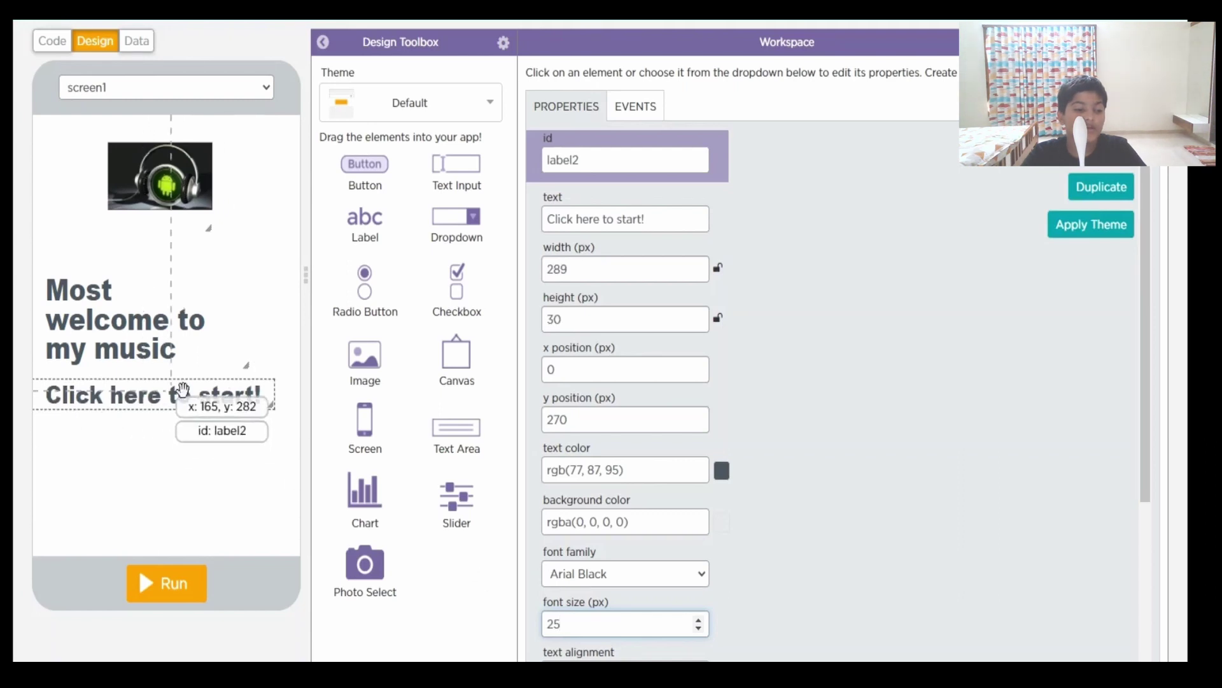
left_click_drag(272, 406, 183, 437)
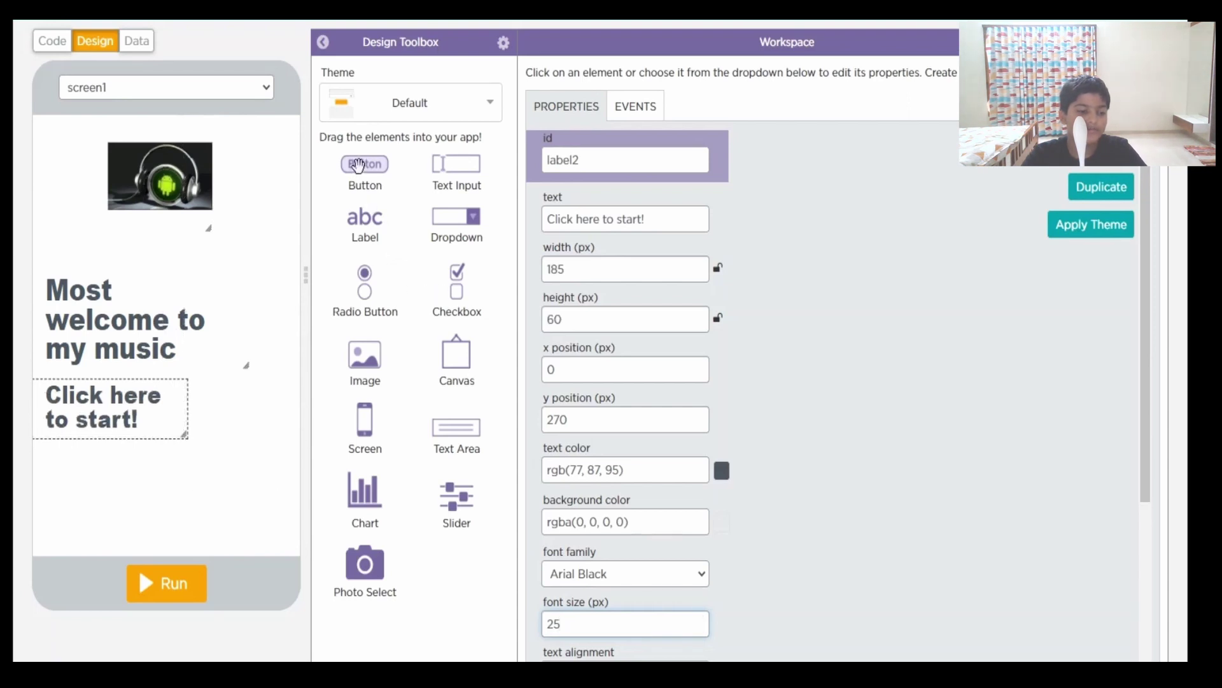
Step: Add a button below the labels at about x -4, y 340, and stretch it across the phone screen to about 320 by 110 px
left_click_drag(363, 166, 299, 553)
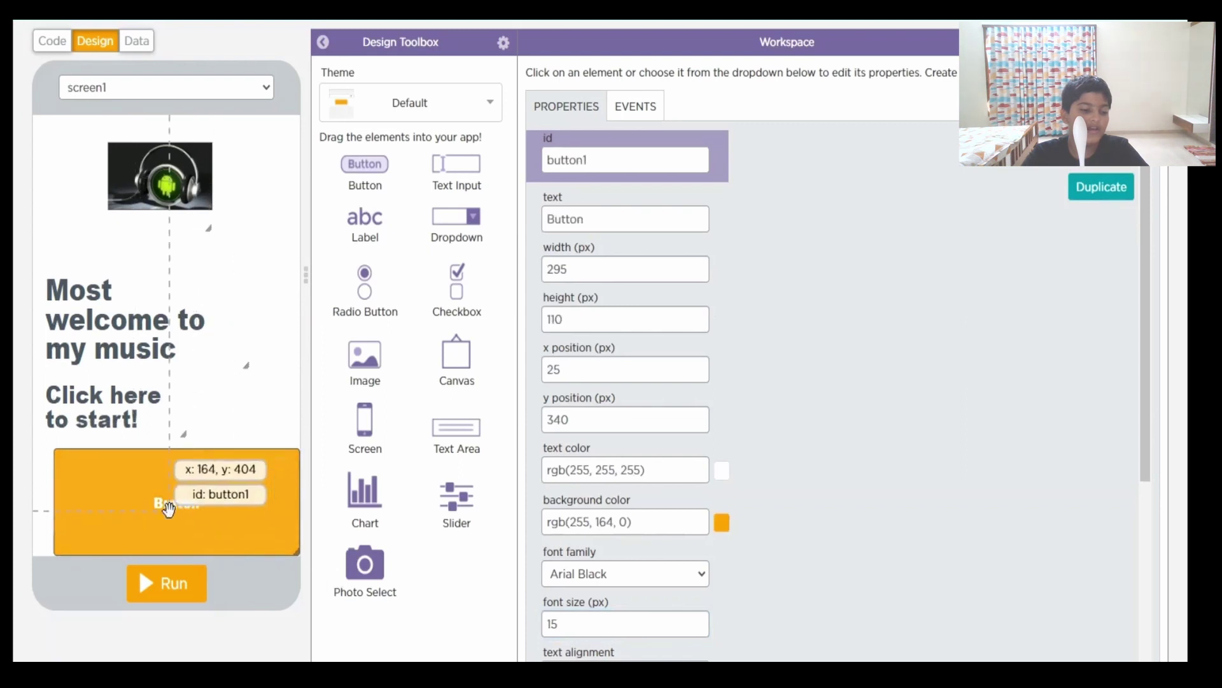
mouse_move(173, 506)
left_mouse_down()
mouse_move(156, 496)
mouse_move(182, 510)
mouse_move(163, 486)
left_mouse_up()
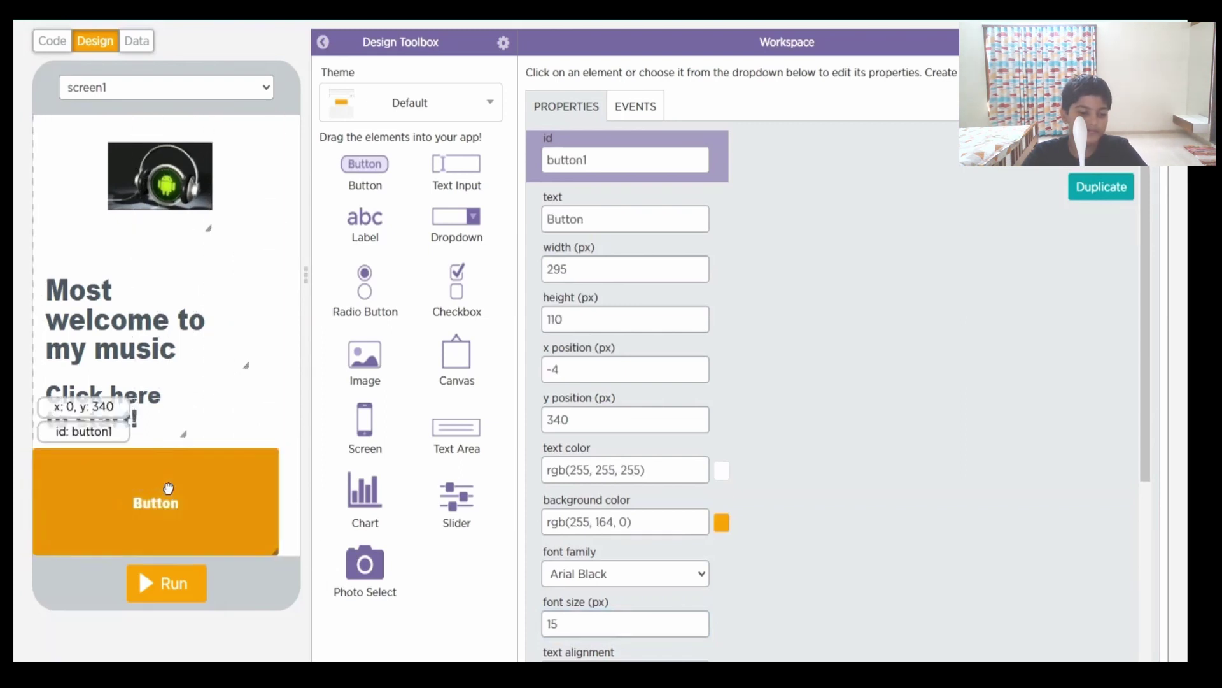
left_click_drag(276, 552, 300, 554)
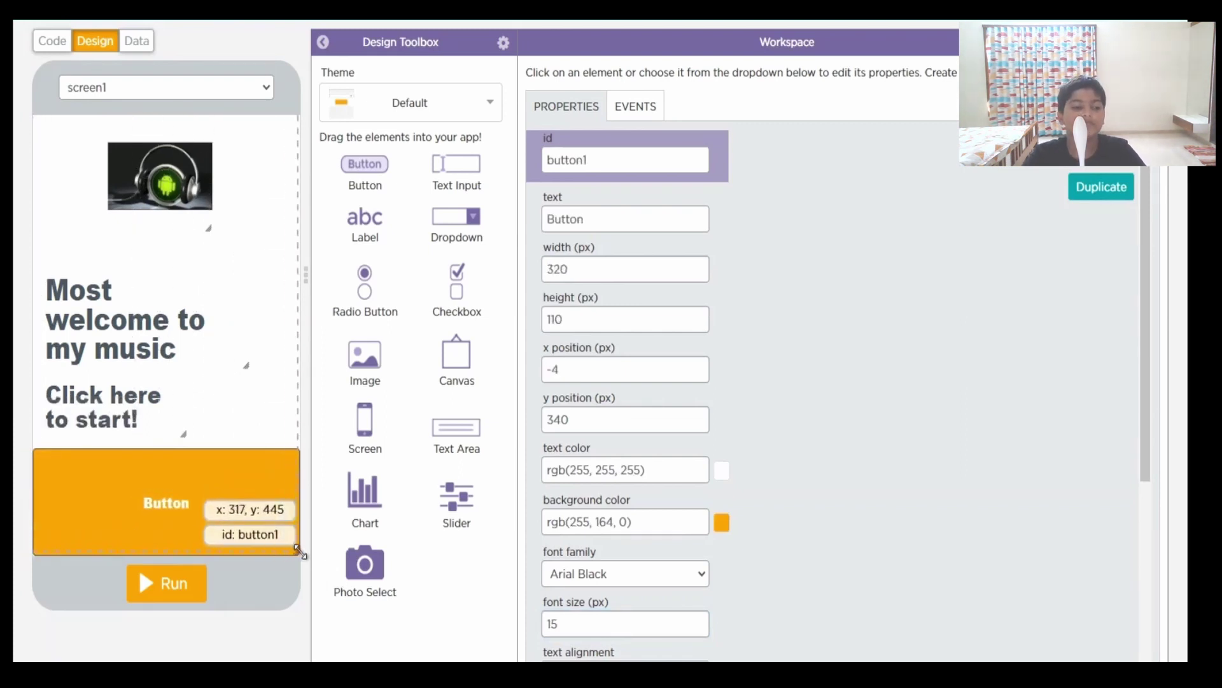
Step: Shift the large button to x 1 and change its text to "CLICK HERE!"
left_click_drag(159, 512, 164, 514)
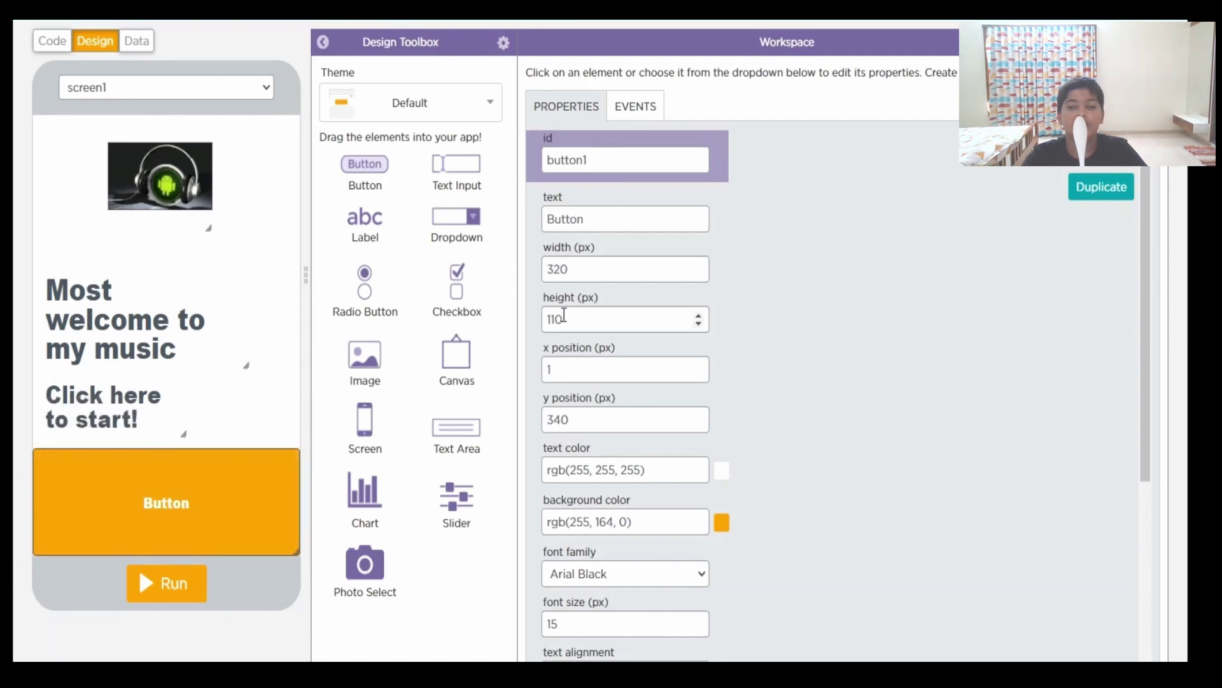
left_click(595, 218)
key("BackSpace")
key("BackSpace")
key("BackSpace")
key("BackSpace")
key("BackSpace")
key("BackSpace")
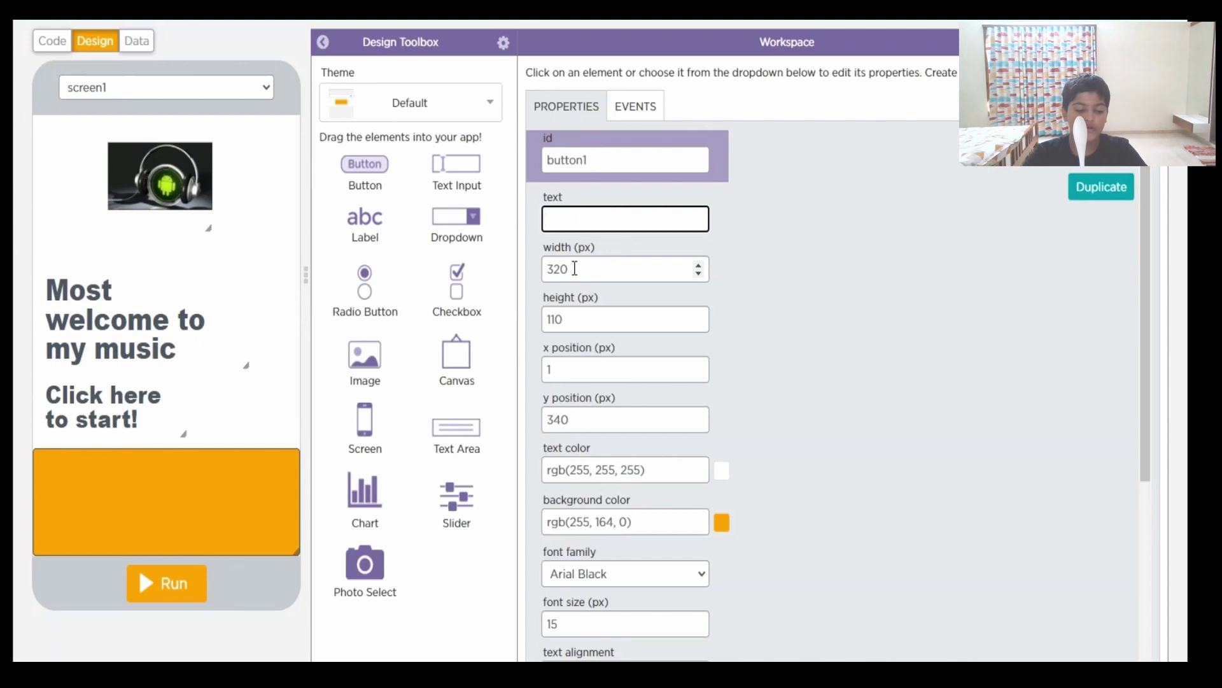
type("2")
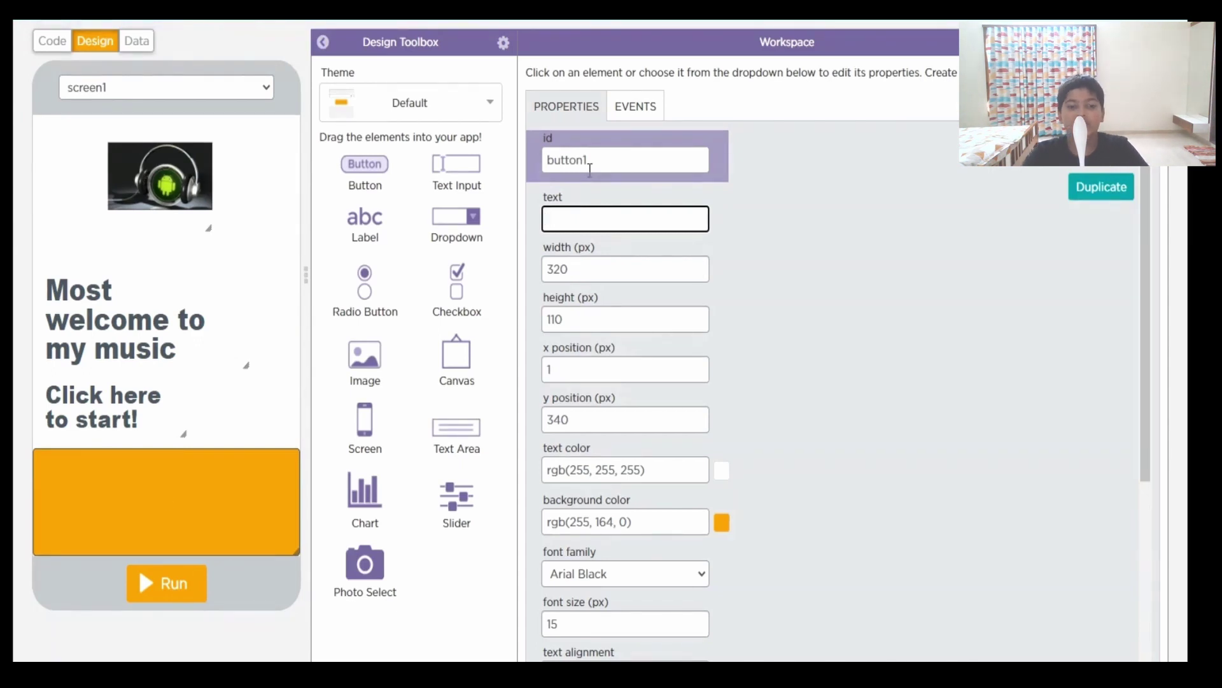
type("ICK HERE")
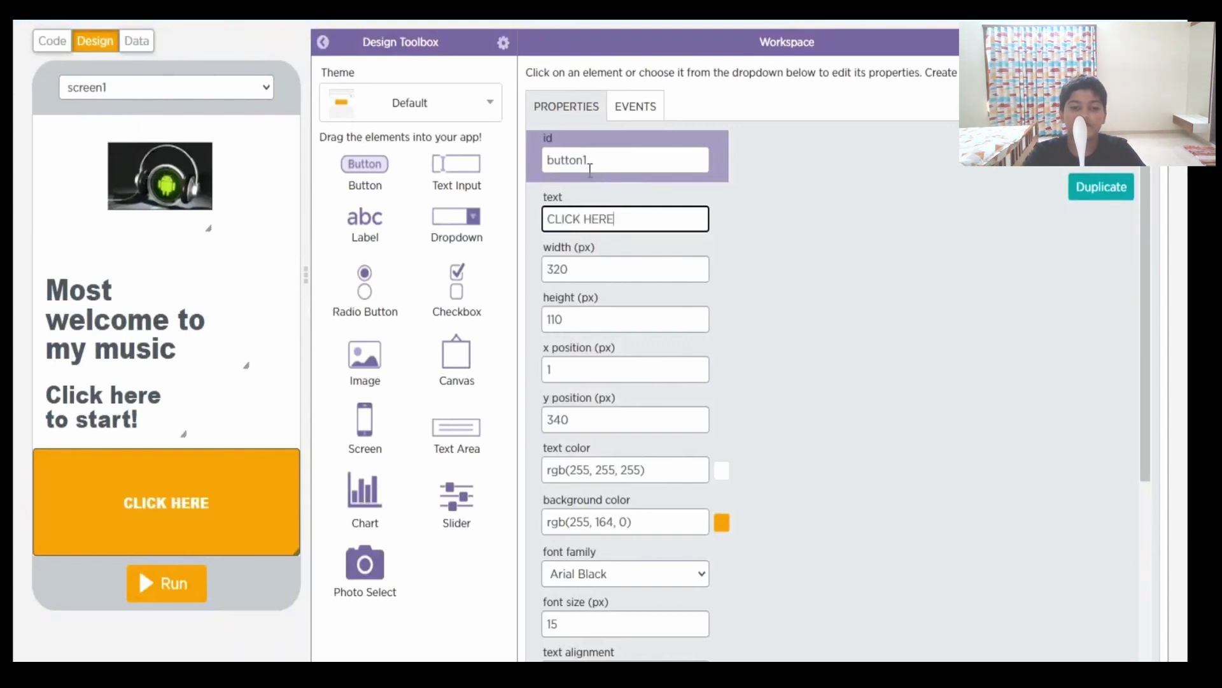
type("!")
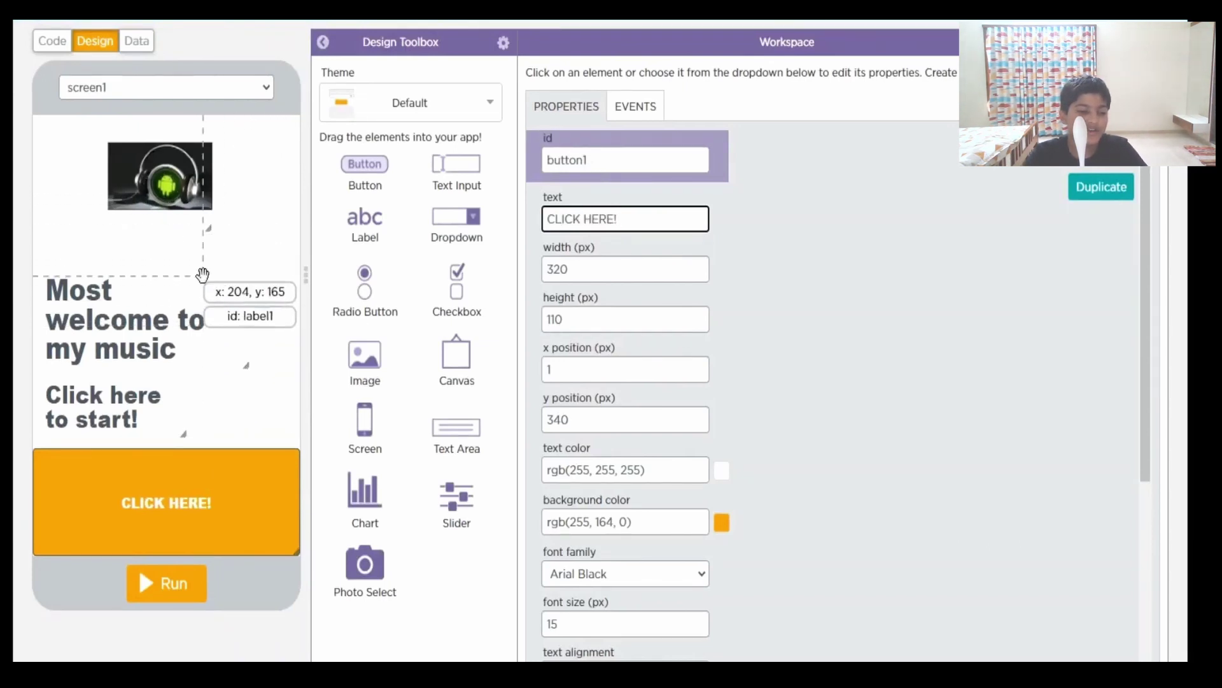
type("1")
Step: Add a second screen to the app and place a label near its upper-left corner at x 0, y 10
left_click_drag(364, 420, 231, 358)
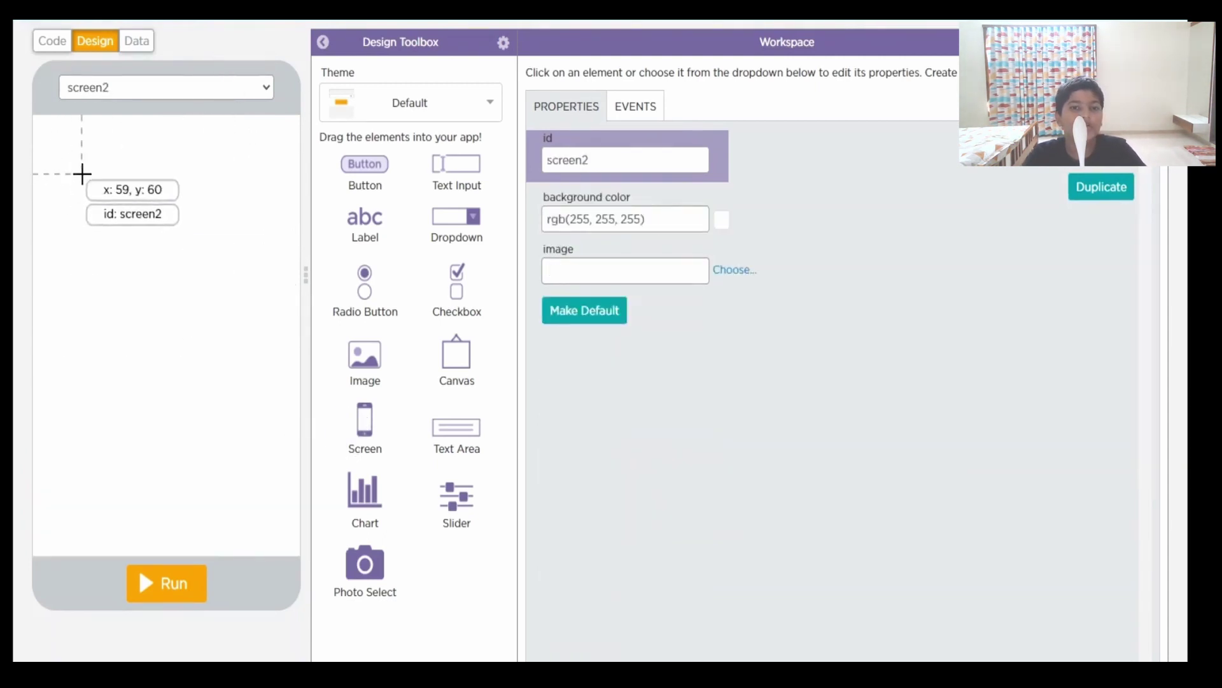
left_click_drag(368, 216, 52, 141)
Step: Change the new label's text to "Run free"
left_click(584, 226)
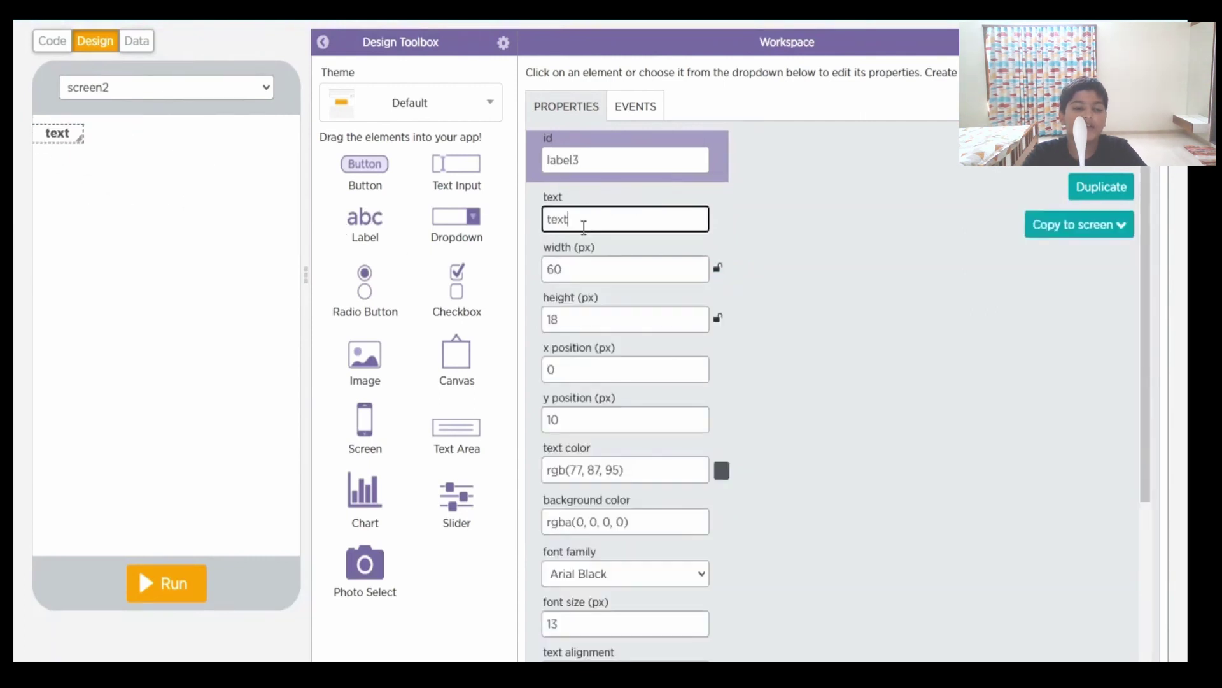
key("BackSpace")
key("BackSpace")
key("BackSpace")
key("BackSpace")
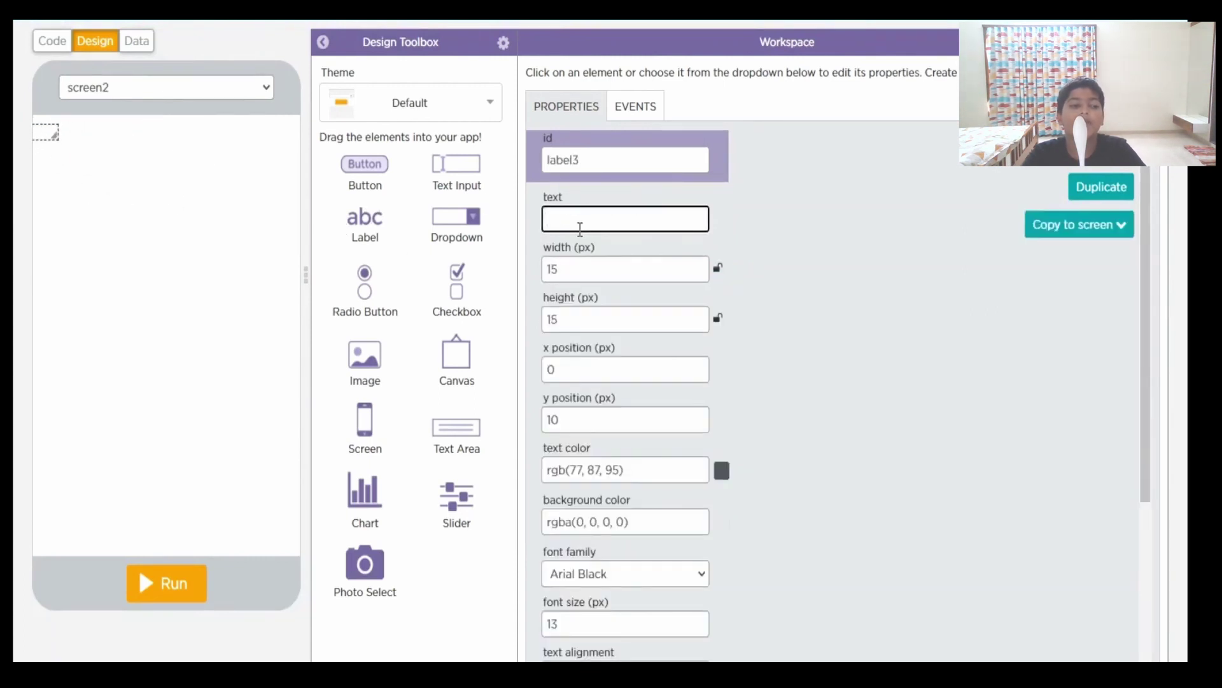
type("r")
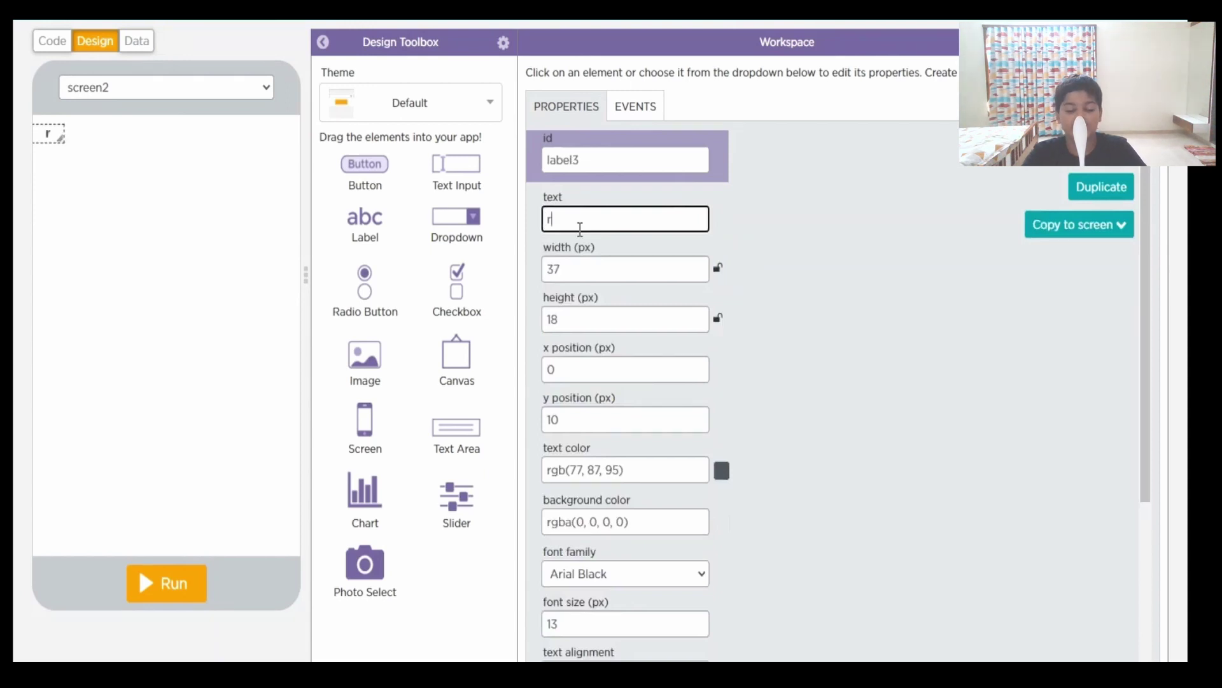
type("UN FREE")
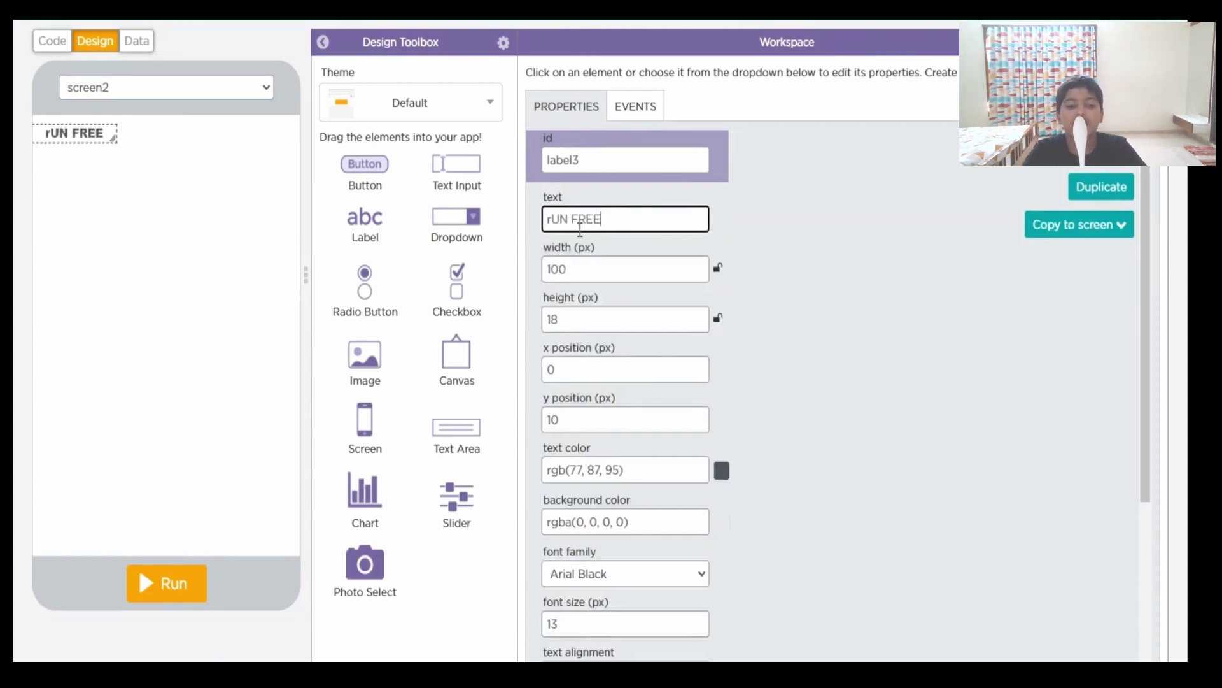
key("BackSpace")
key("BackSpace")
key("BackSpace")
key("BackSpace")
key("BackSpace")
key("BackSpace")
key("BackSpace")
key("BackSpace")
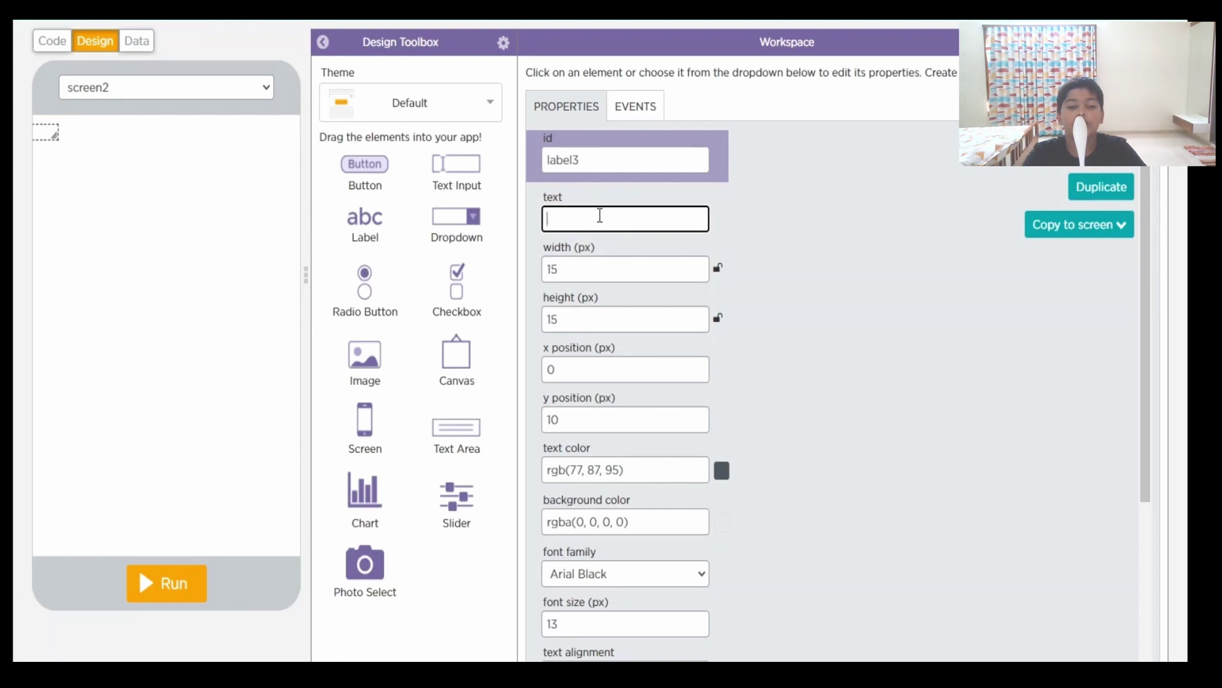
type("Run fre")
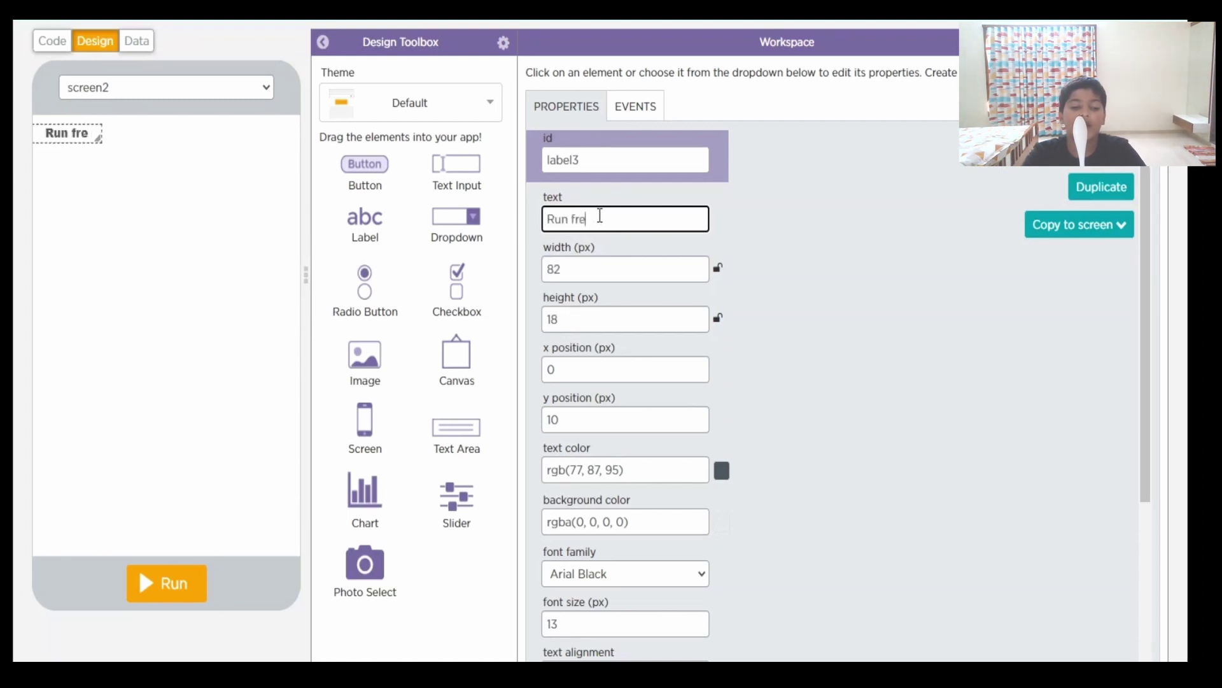
type("e")
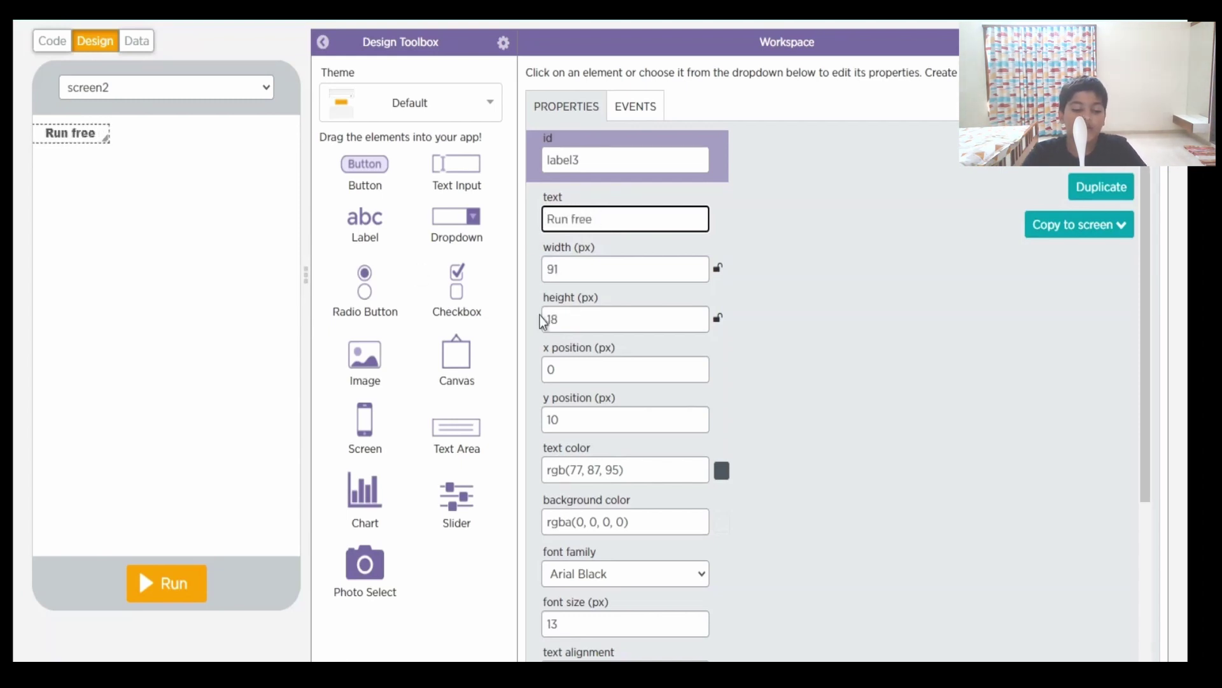
Step: Set the "Run free" label's font size to 25 px and move the label down to y 20
left_click(562, 626)
key("BackSpace")
key("BackSpace")
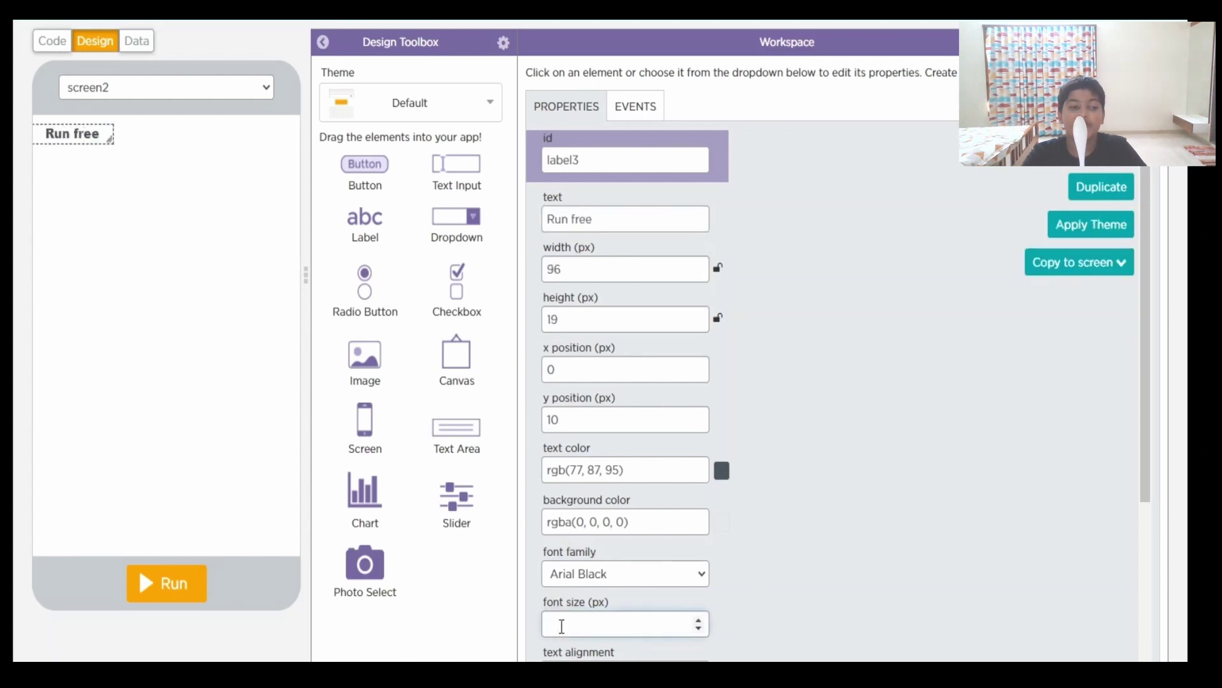
type("15")
key("BackSpace")
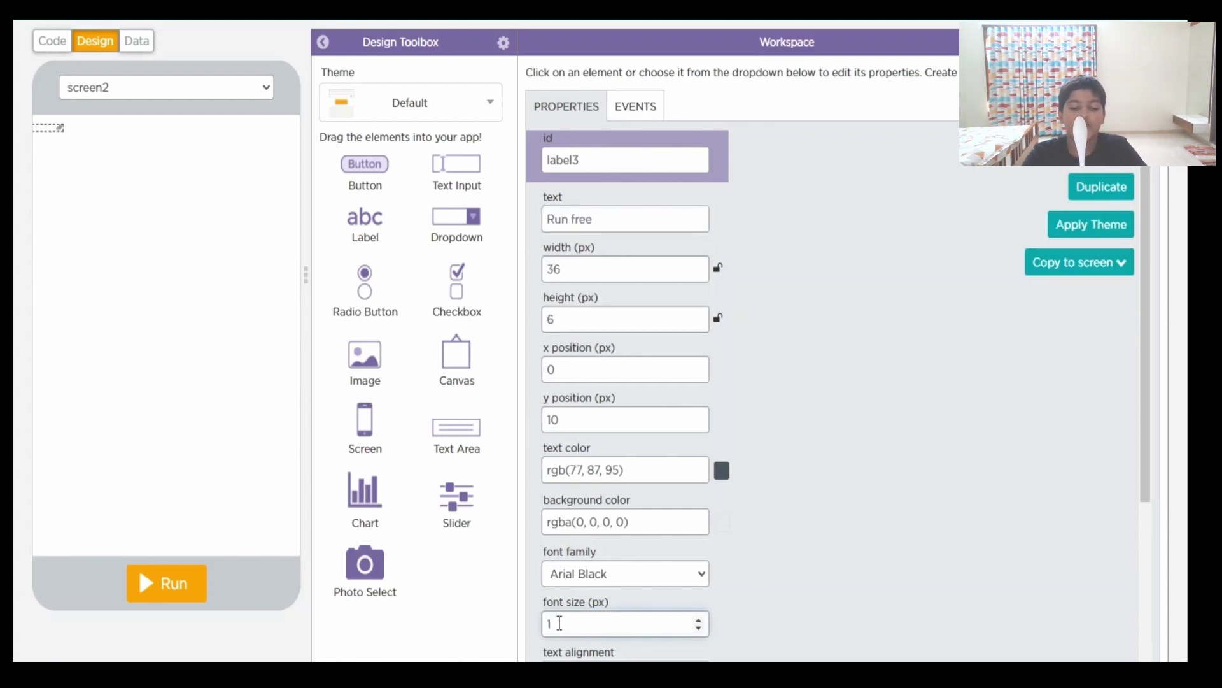
key("BackSpace")
type("20")
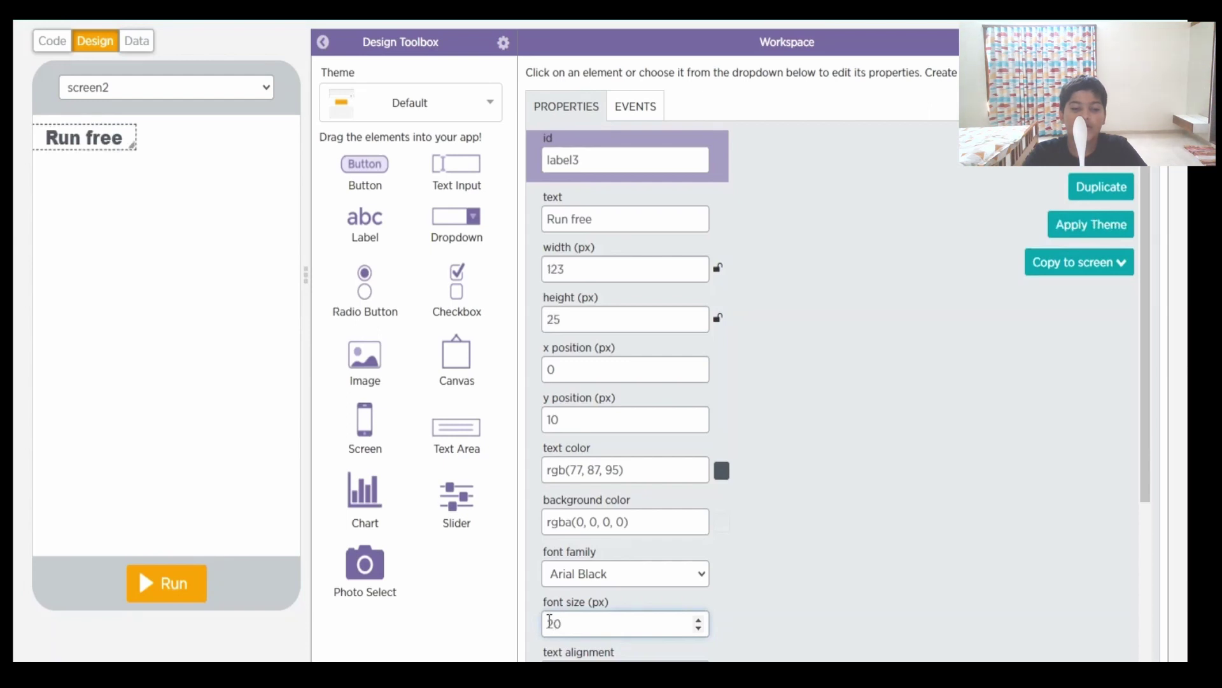
key("BackSpace")
type("5")
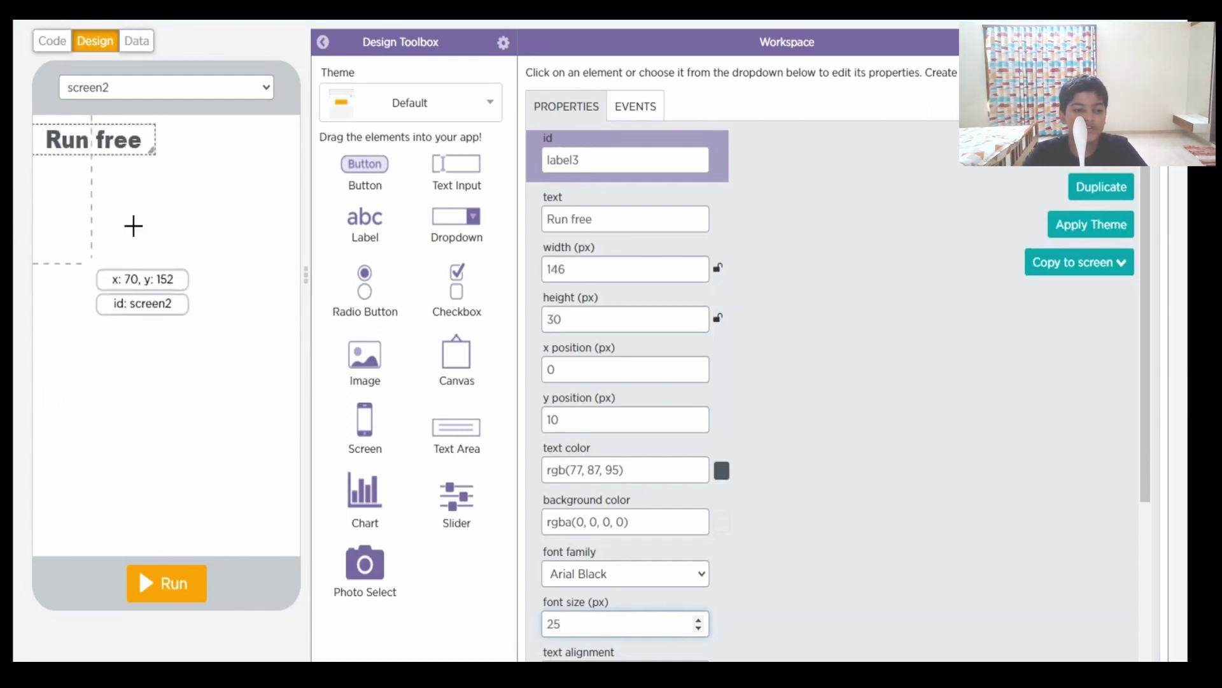
left_click_drag(112, 137, 113, 147)
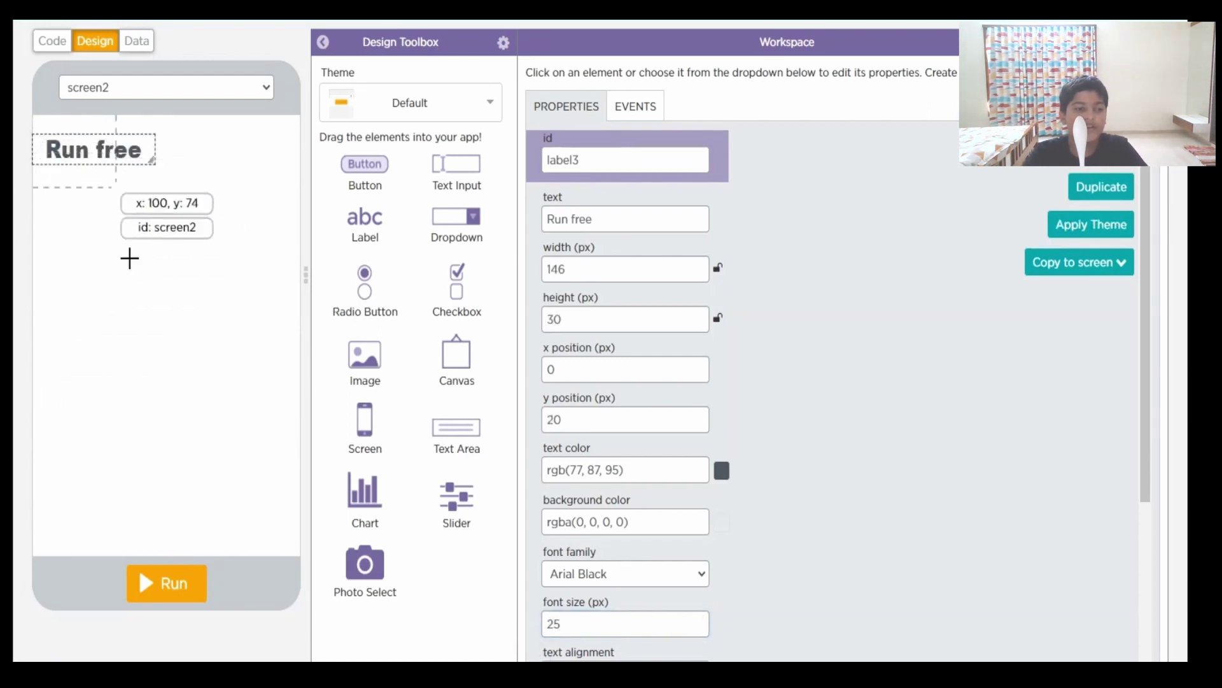
Step: Add a button beside the "Run free" label at x 170, y 10, and set its text to "Play"
left_click_drag(362, 172, 214, 153)
left_click(618, 217)
key("BackSpace")
key("BackSpace")
key("BackSpace")
key("BackSpace")
key("BackSpace")
key("BackSpace")
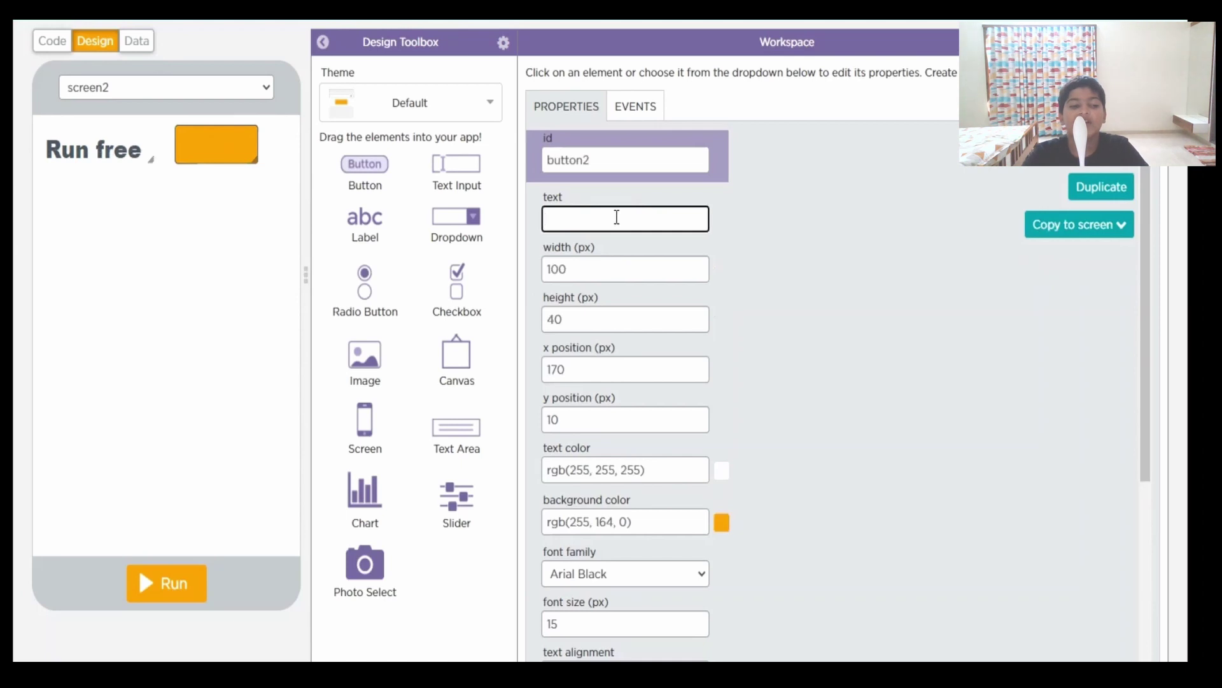
type("PLay")
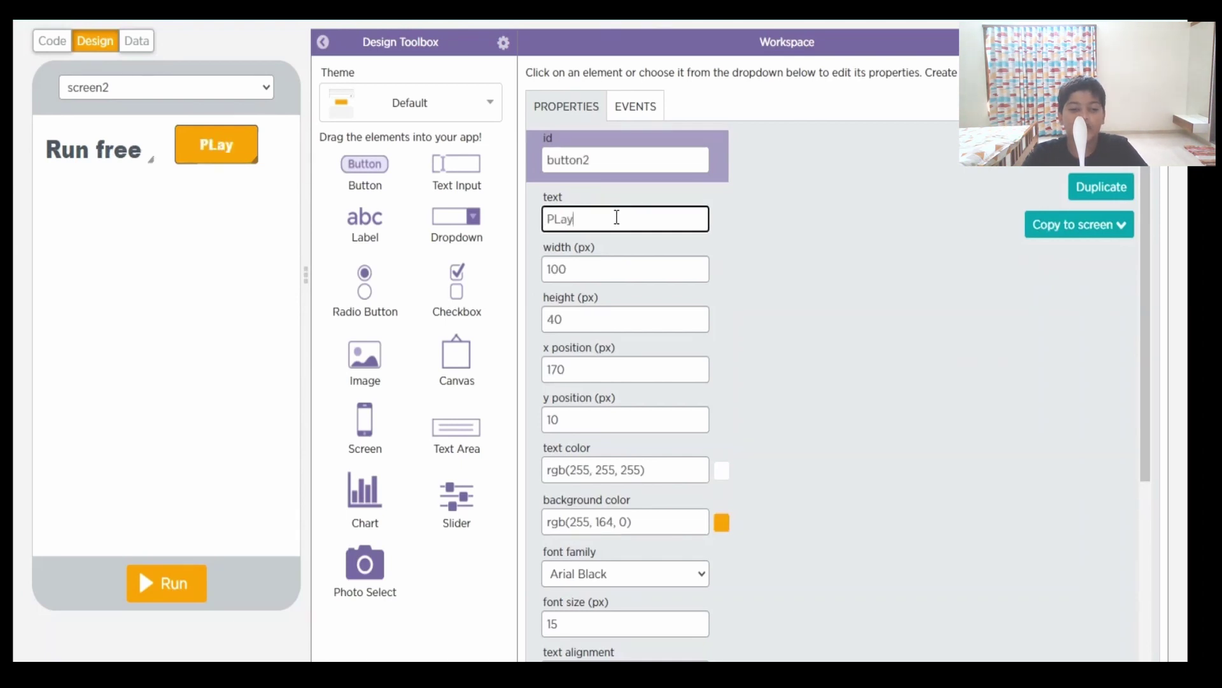
key("BackSpace")
key("BackSpace")
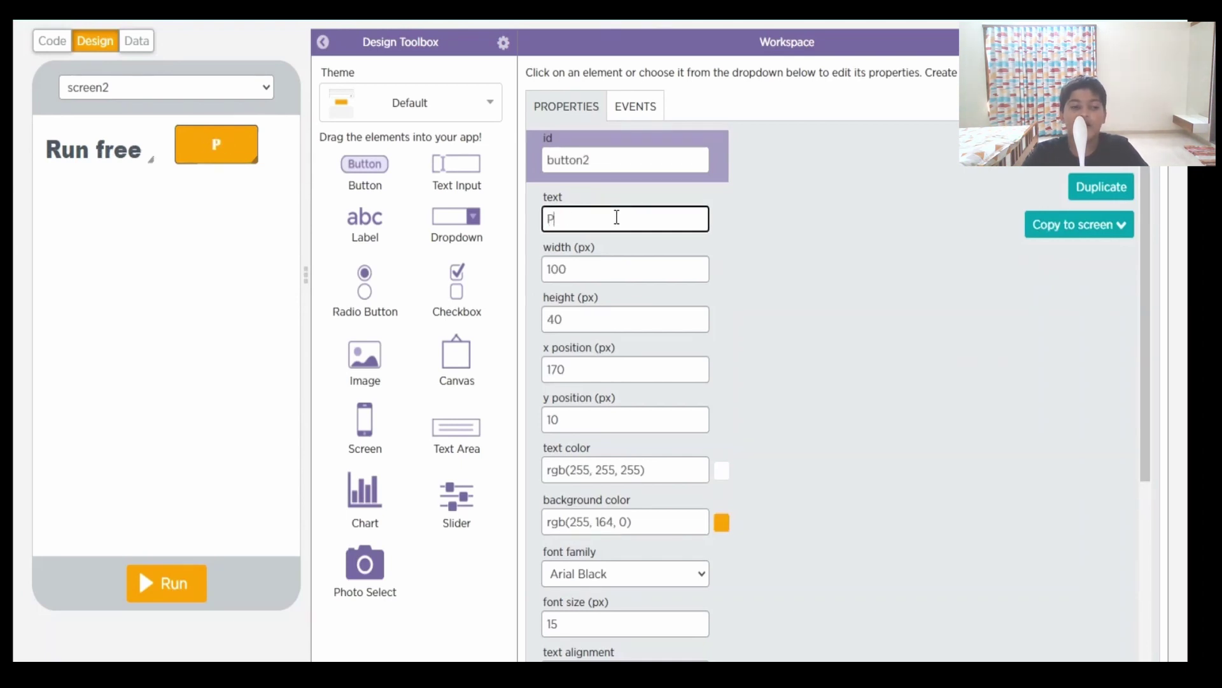
type("ay")
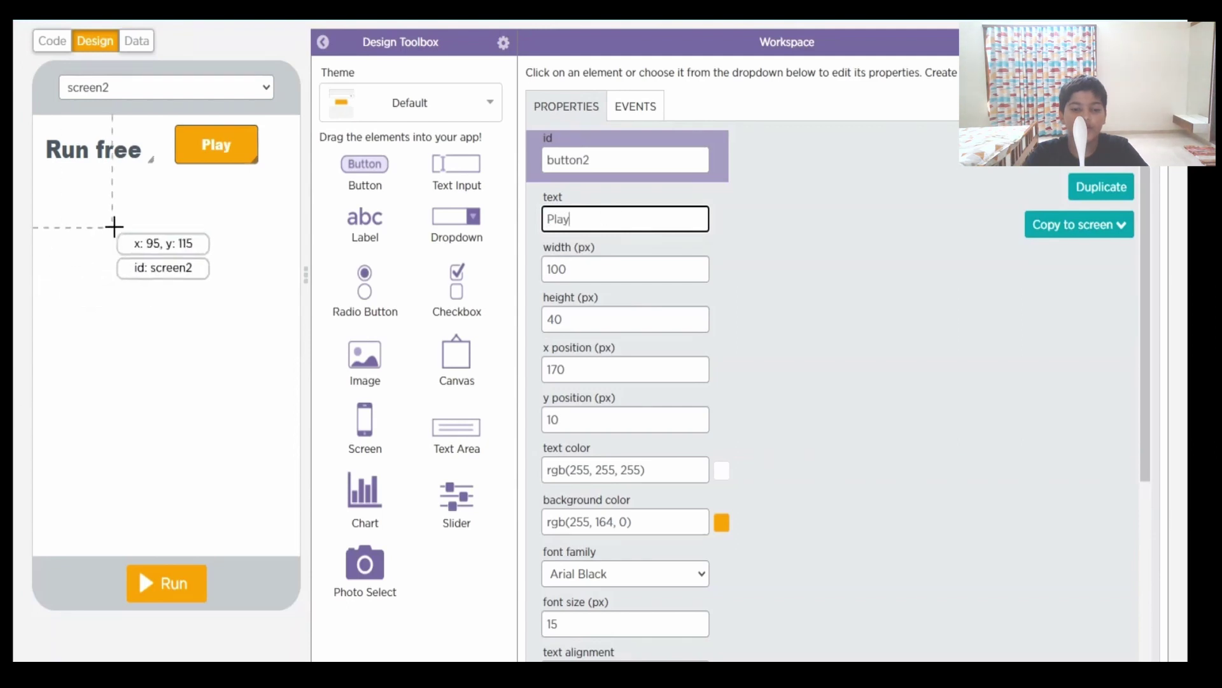
left_click(211, 140)
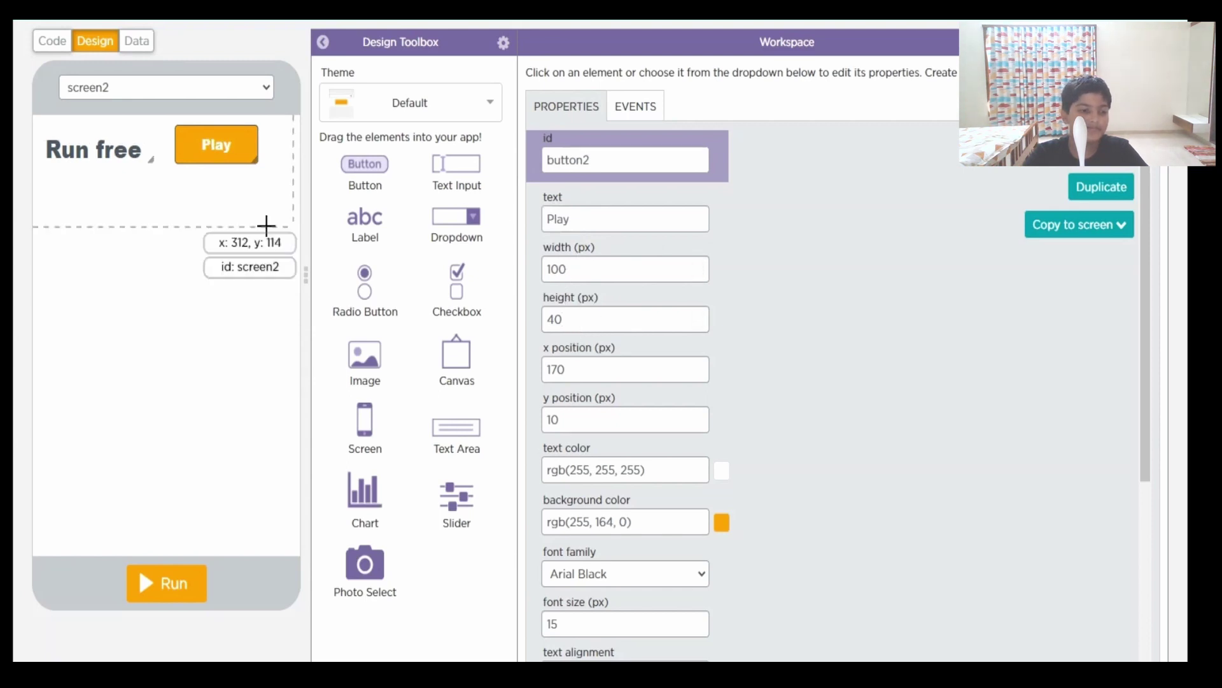
Step: Add another button below the Play button at x 150, y 110, and set its text to "Stop"
left_click_drag(365, 167, 202, 243)
left_click(581, 214)
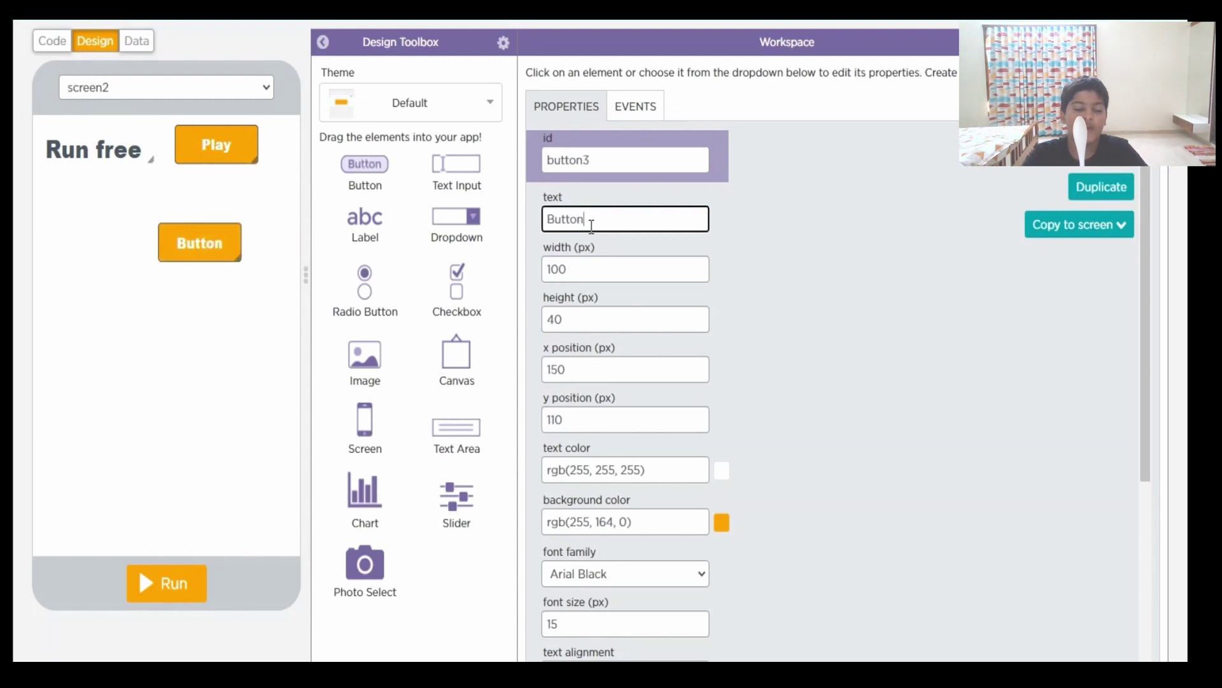
key("BackSpace")
key("BackSpace")
key("BackSpace")
key("BackSpace")
key("BackSpace")
key("BackSpace")
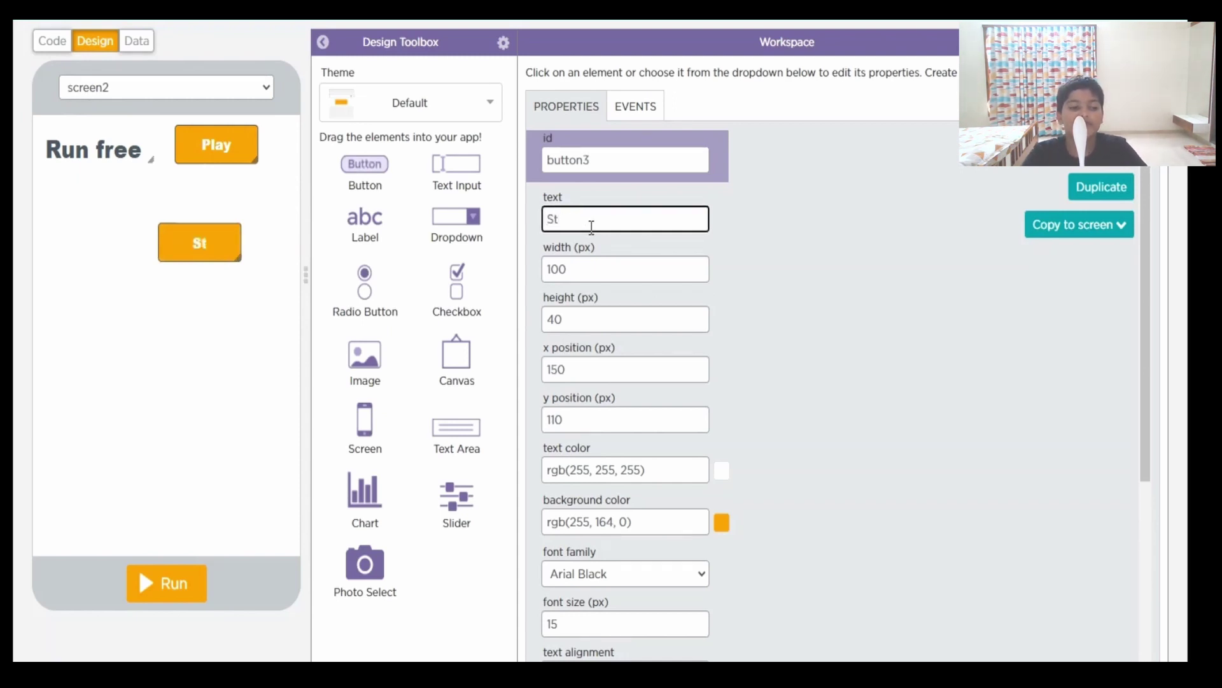
type("Stop")
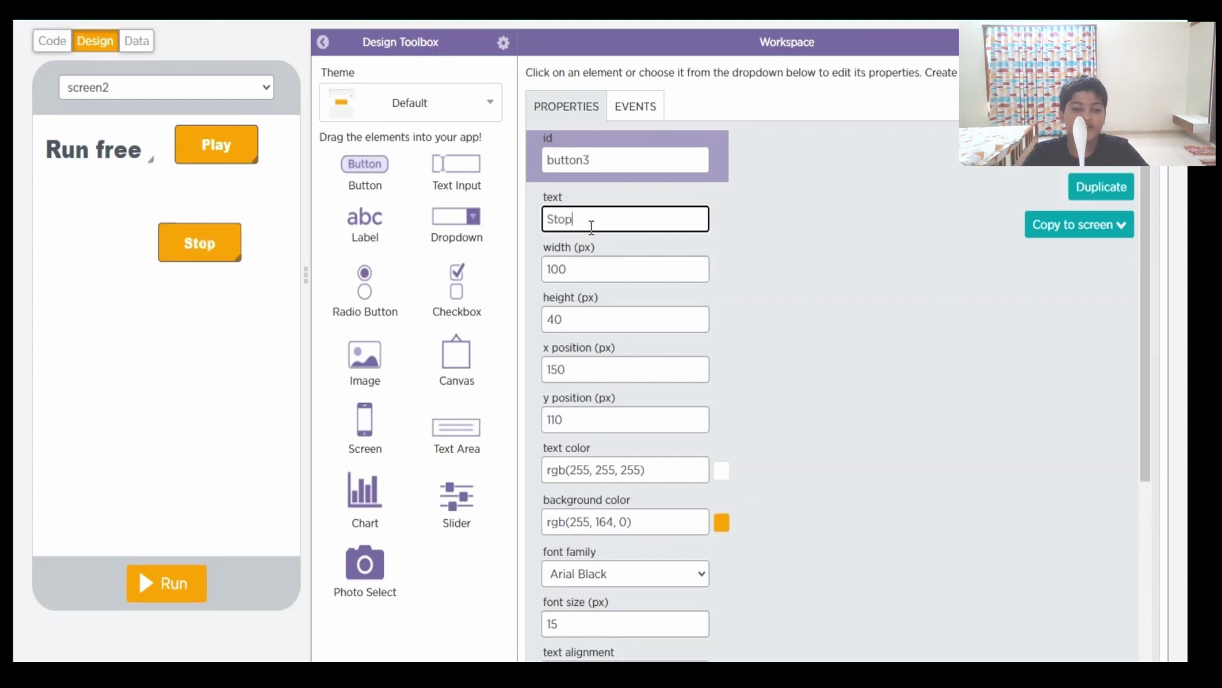
Step: Resize the Stop button to 40 px wide and 25 px high and move it beside the Play button
left_click(592, 266)
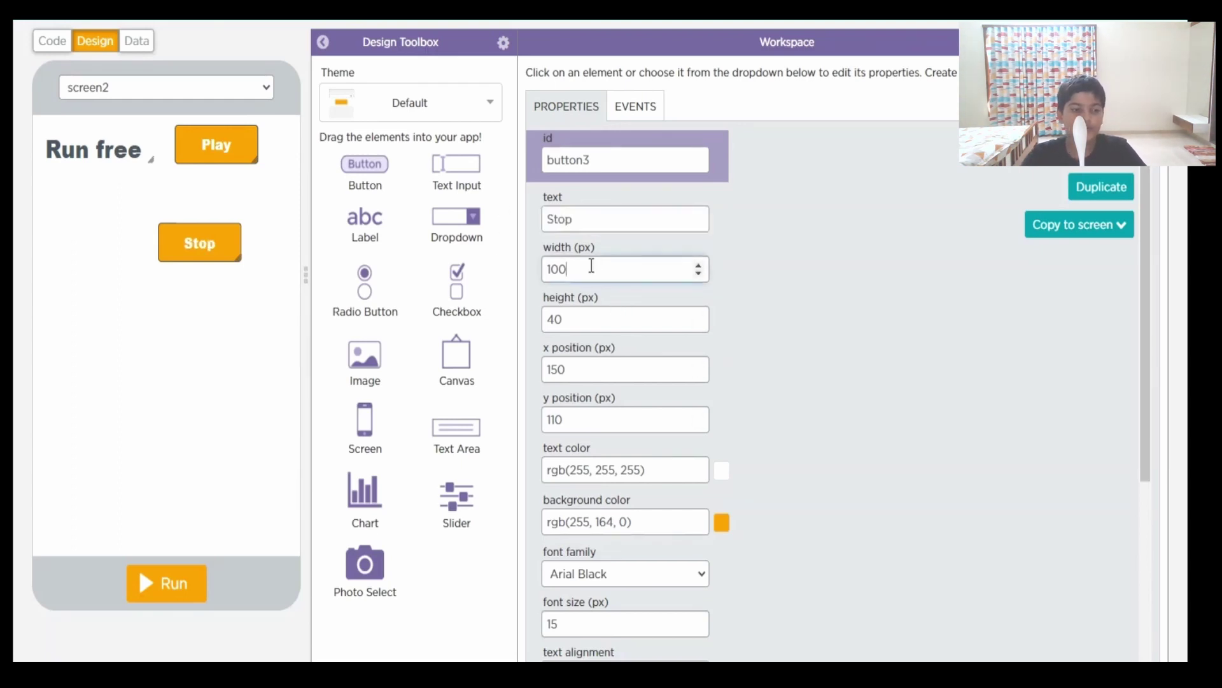
key("BackSpace")
key("BackSpace")
key("BackSpace")
type("40")
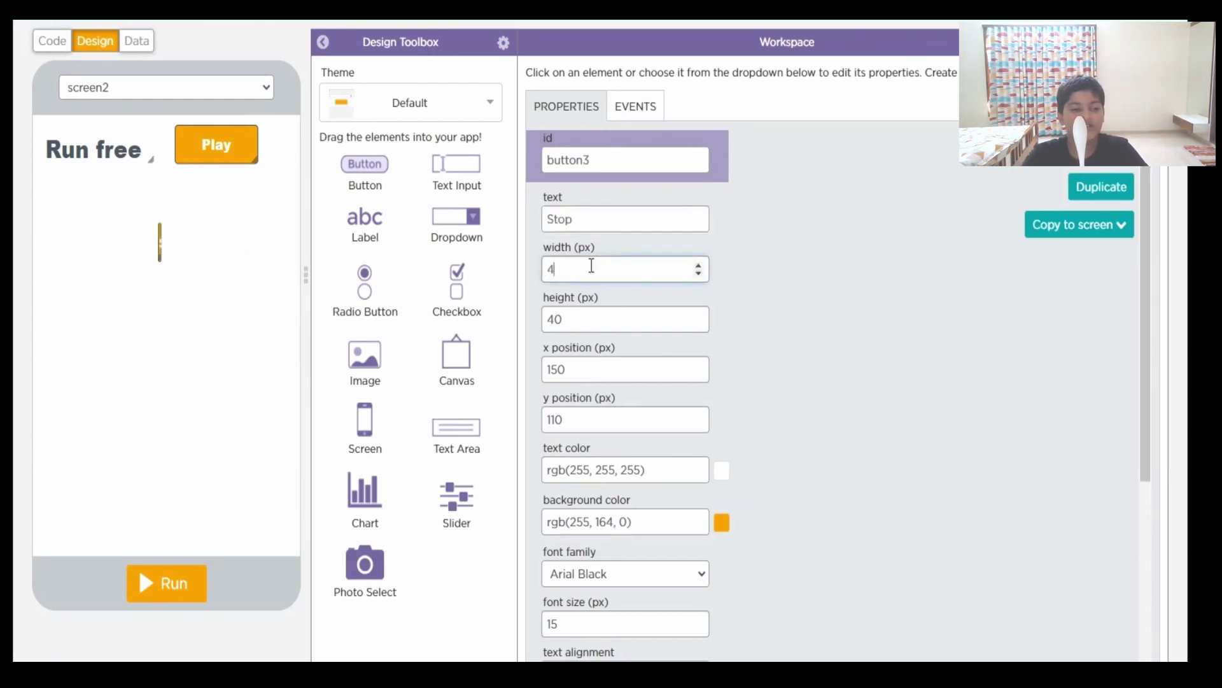
left_click(582, 320)
key("BackSpace")
key("BackSpace")
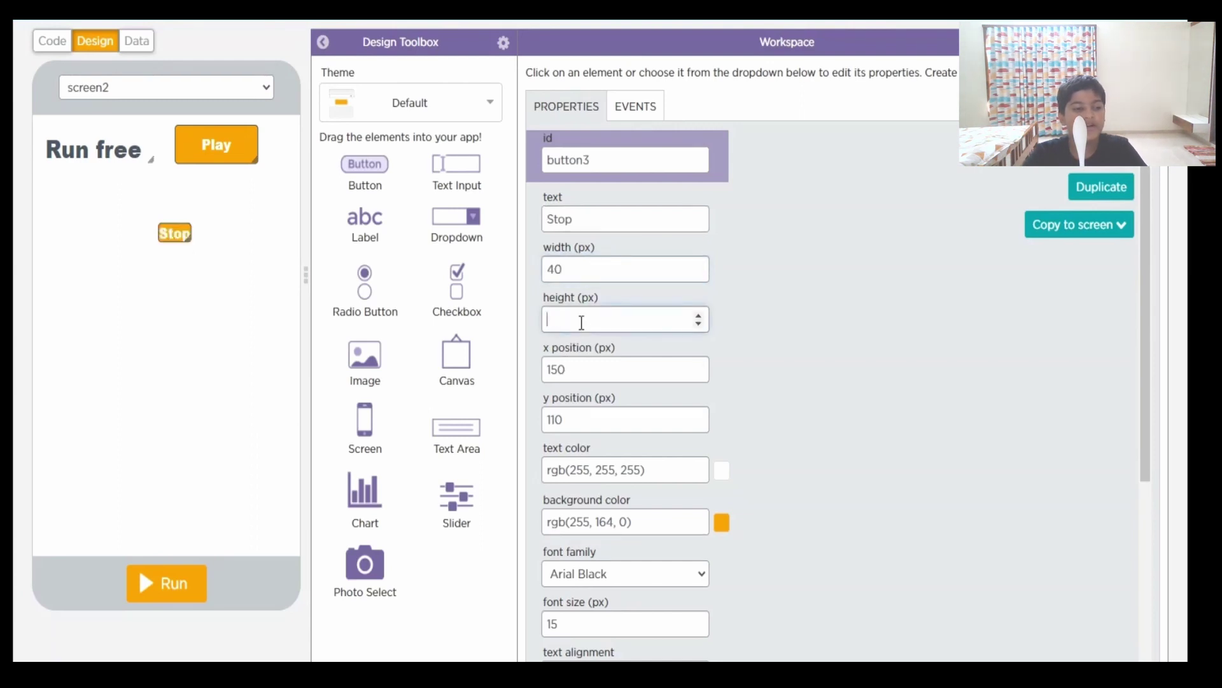
type("25")
left_click_drag(171, 235, 271, 139)
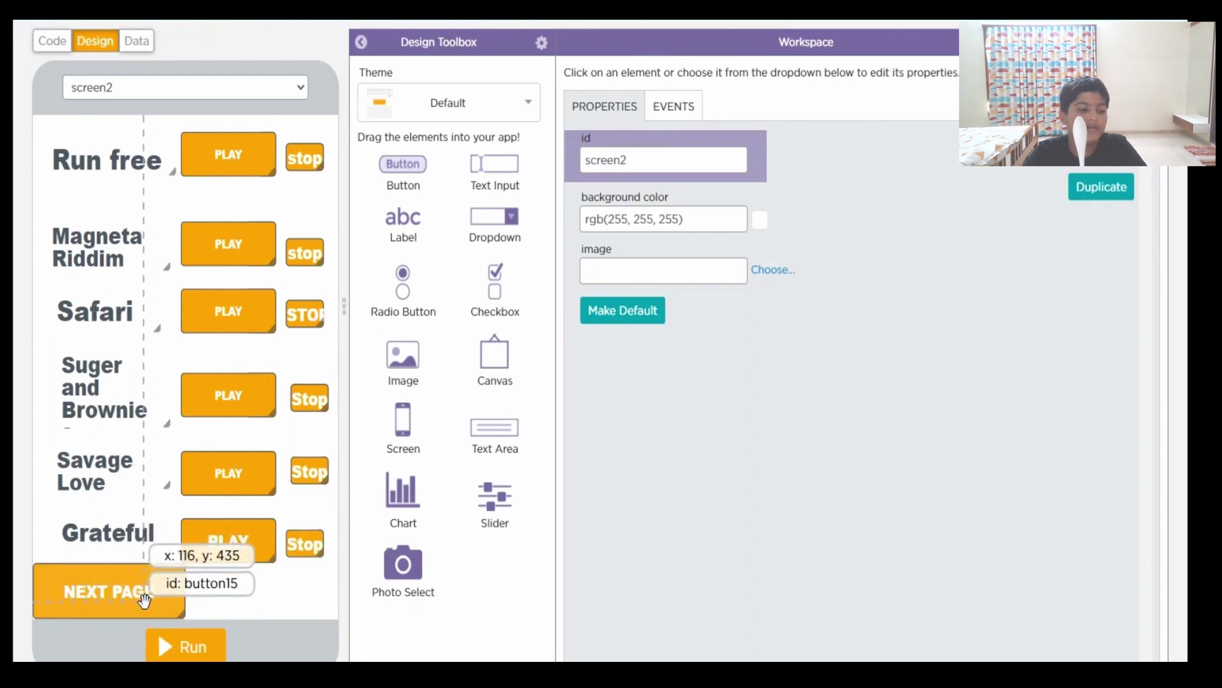
Step: Apply the Ketchup and Mustard theme to the song list on screen2 and open the list of themes
left_click(377, 257)
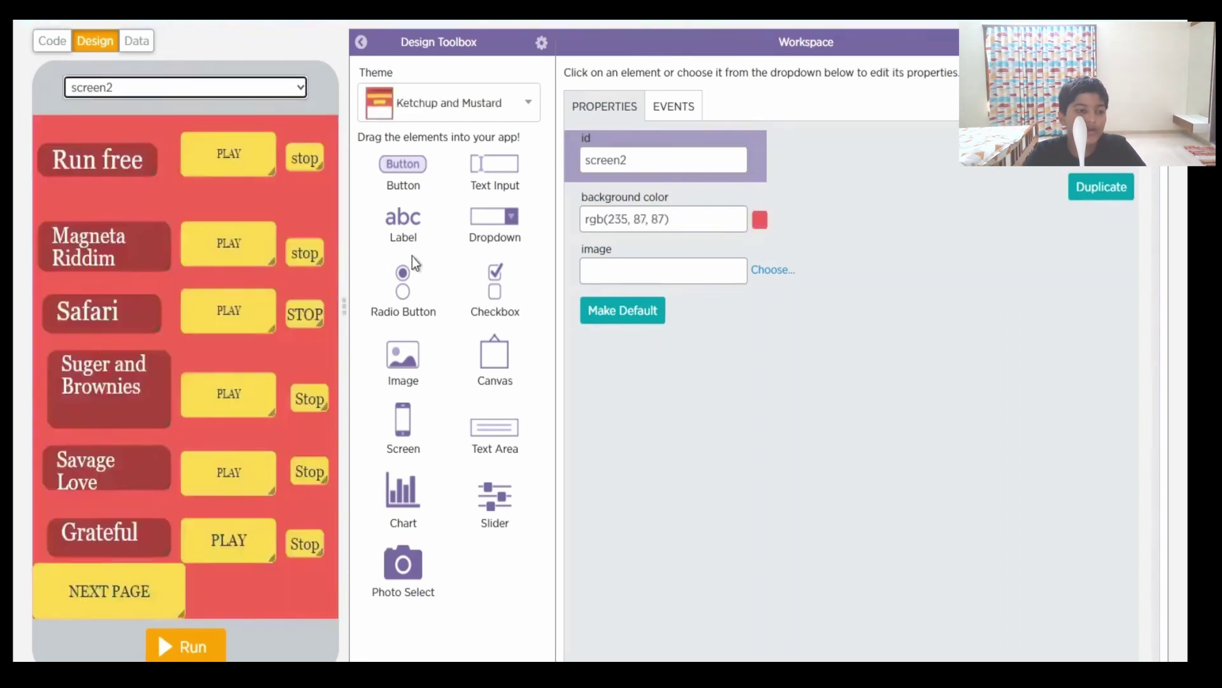
left_click(508, 106)
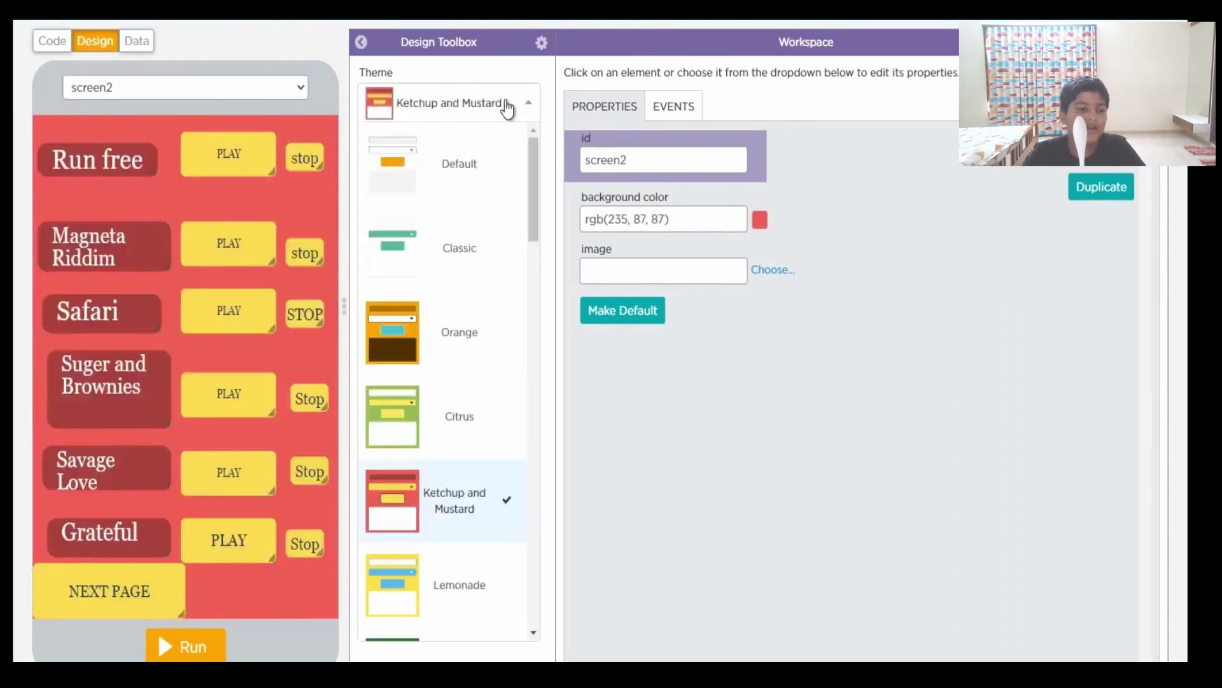
Step: Switch to screen1 to view its Citrus design and open the app's code
left_click(251, 92)
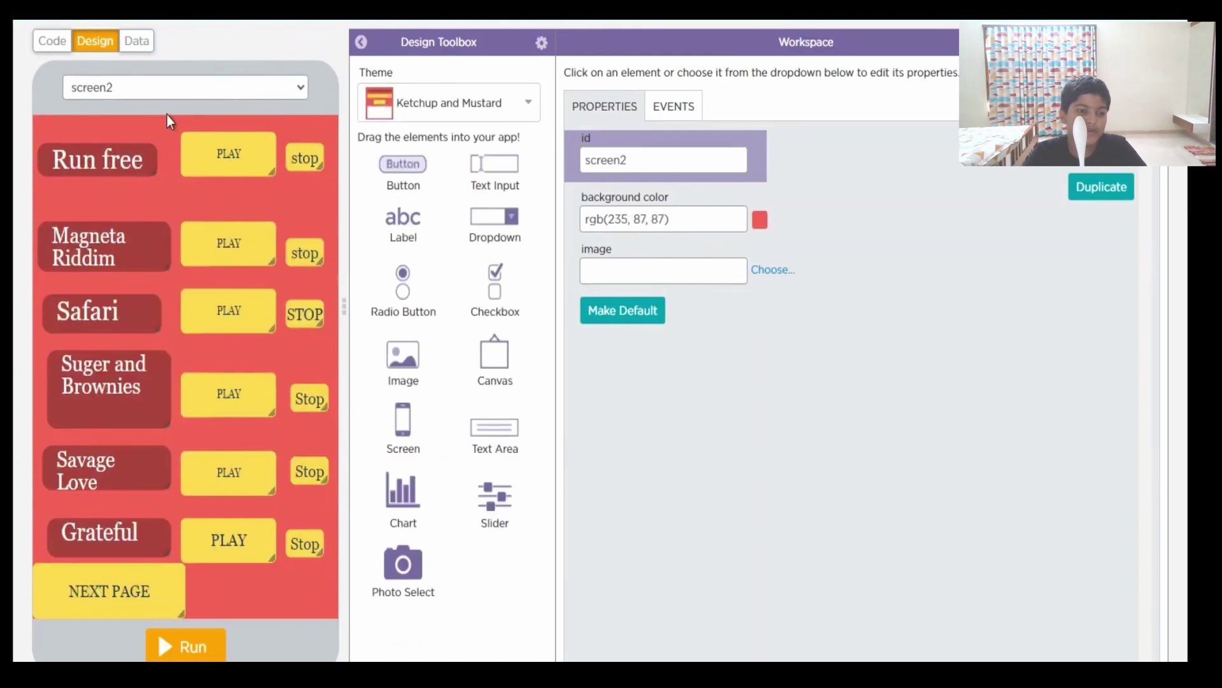
left_click(167, 114)
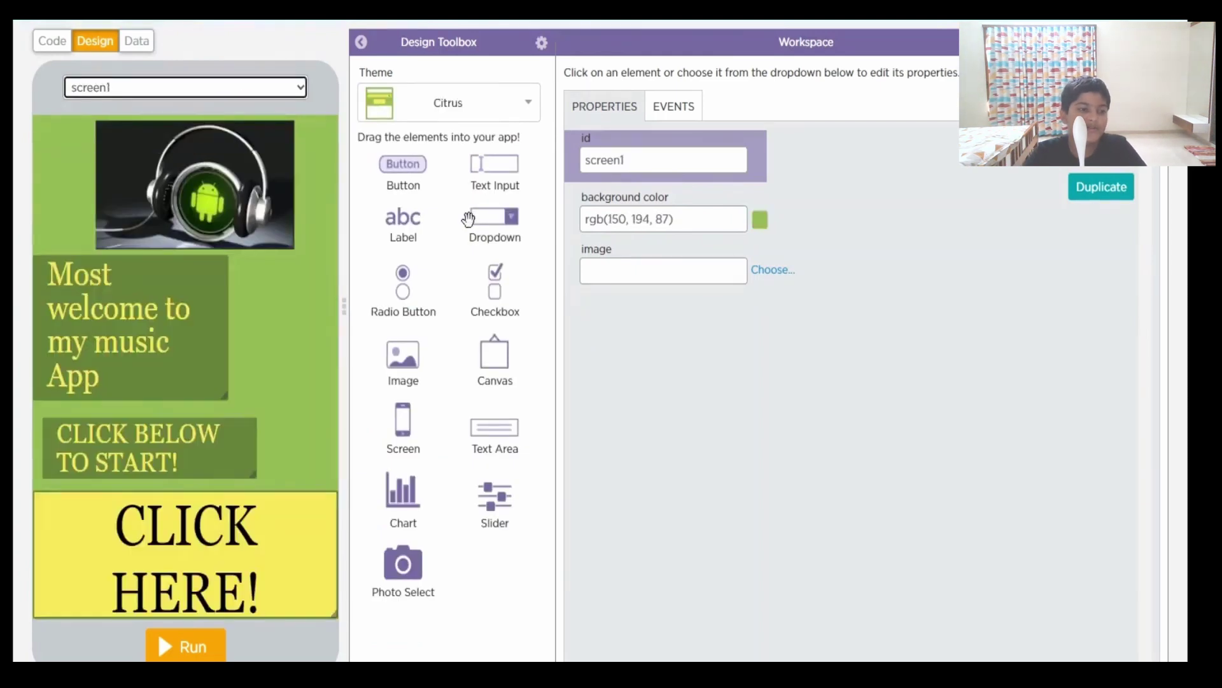
left_click(52, 42)
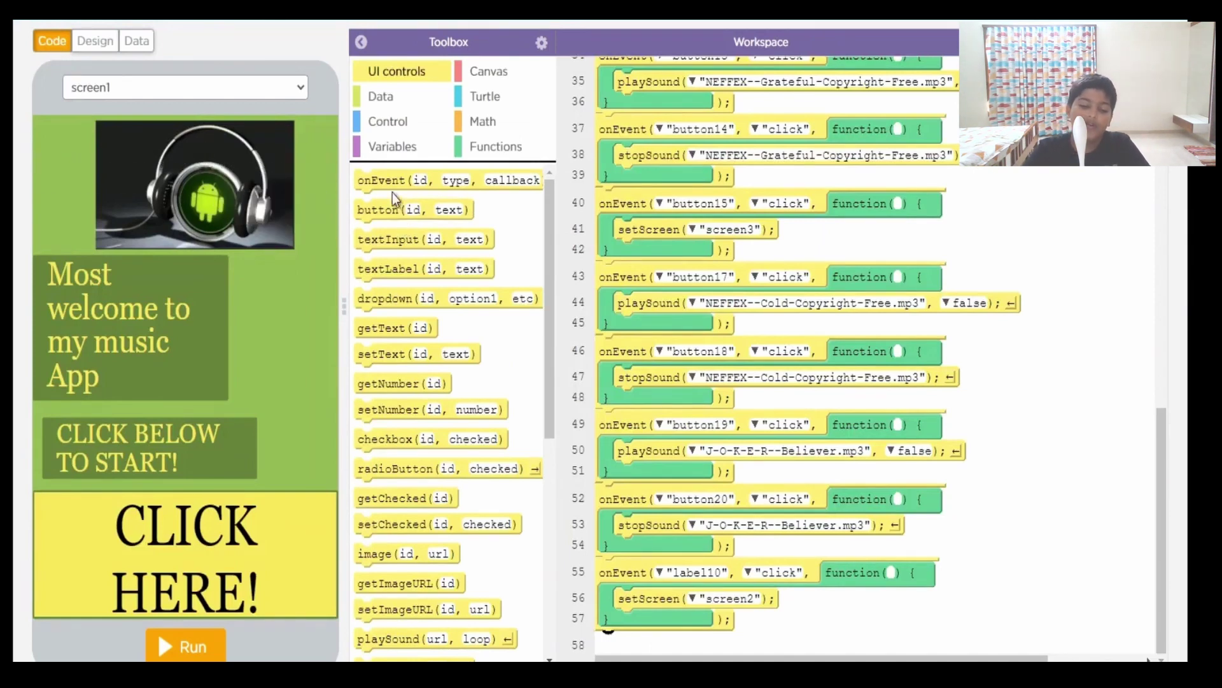
Step: Add a click event at the end of the code and place a setScreen block inside it
left_click_drag(376, 180, 633, 643)
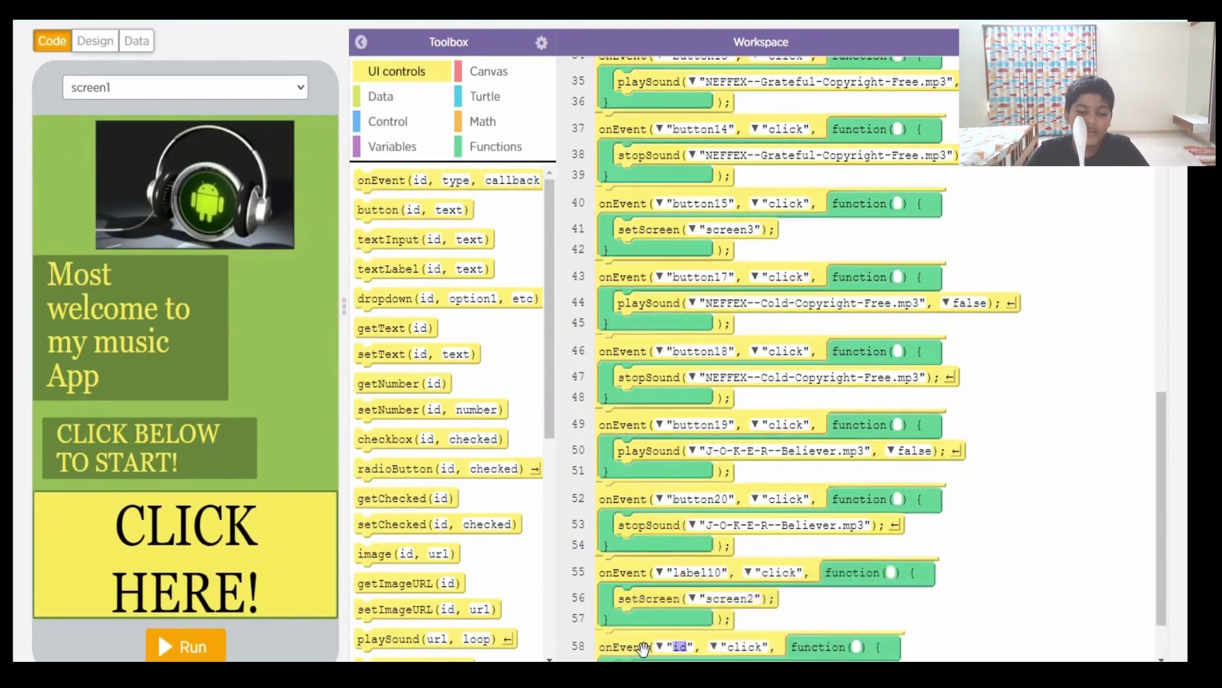
scroll(764, 343, "down", 1)
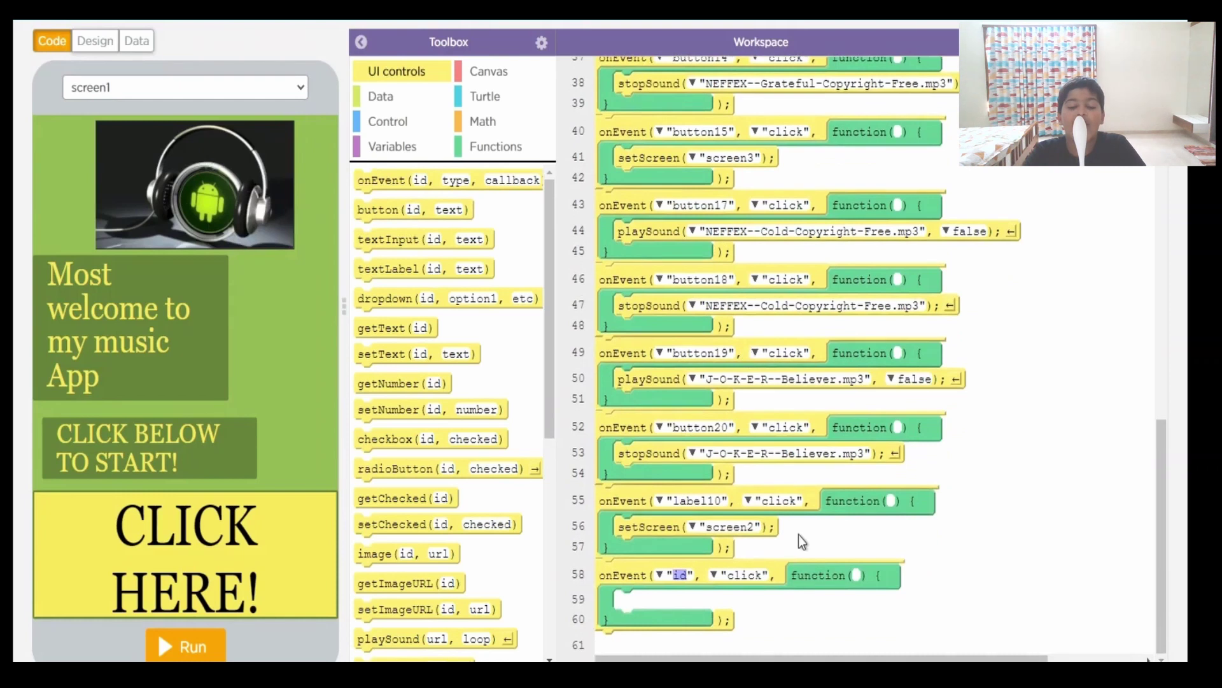
scroll(448, 457, "down", 2)
scroll(448, 457, "down", 5)
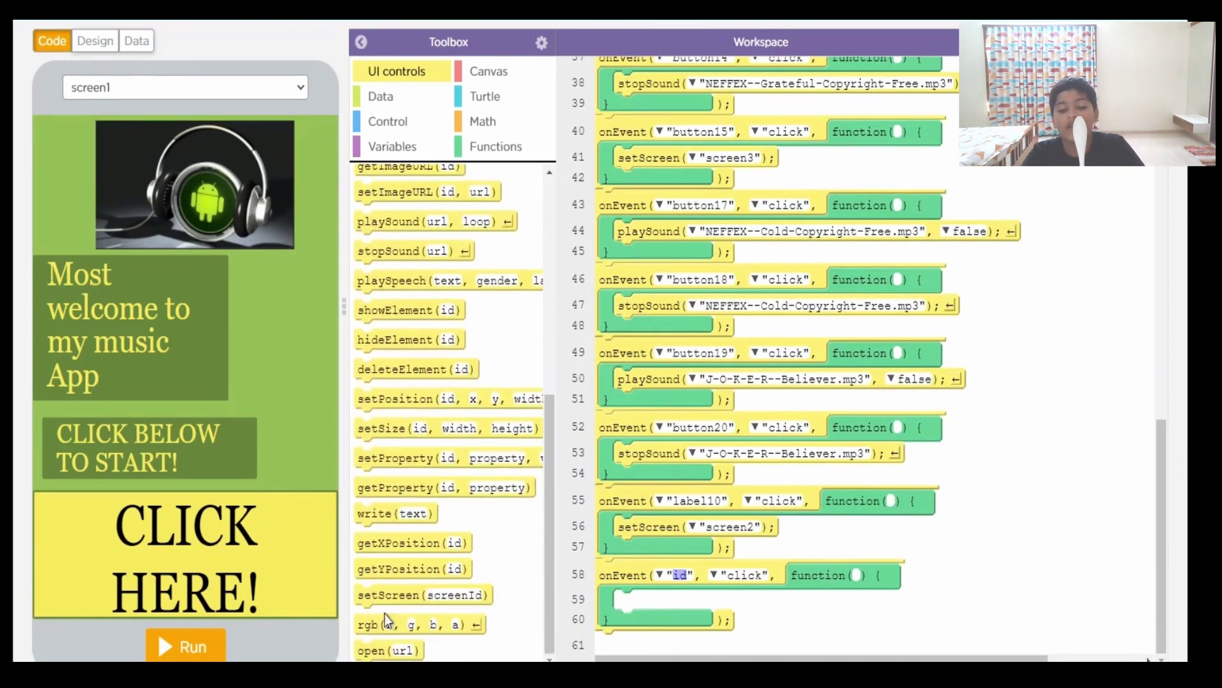
left_click_drag(389, 598, 662, 602)
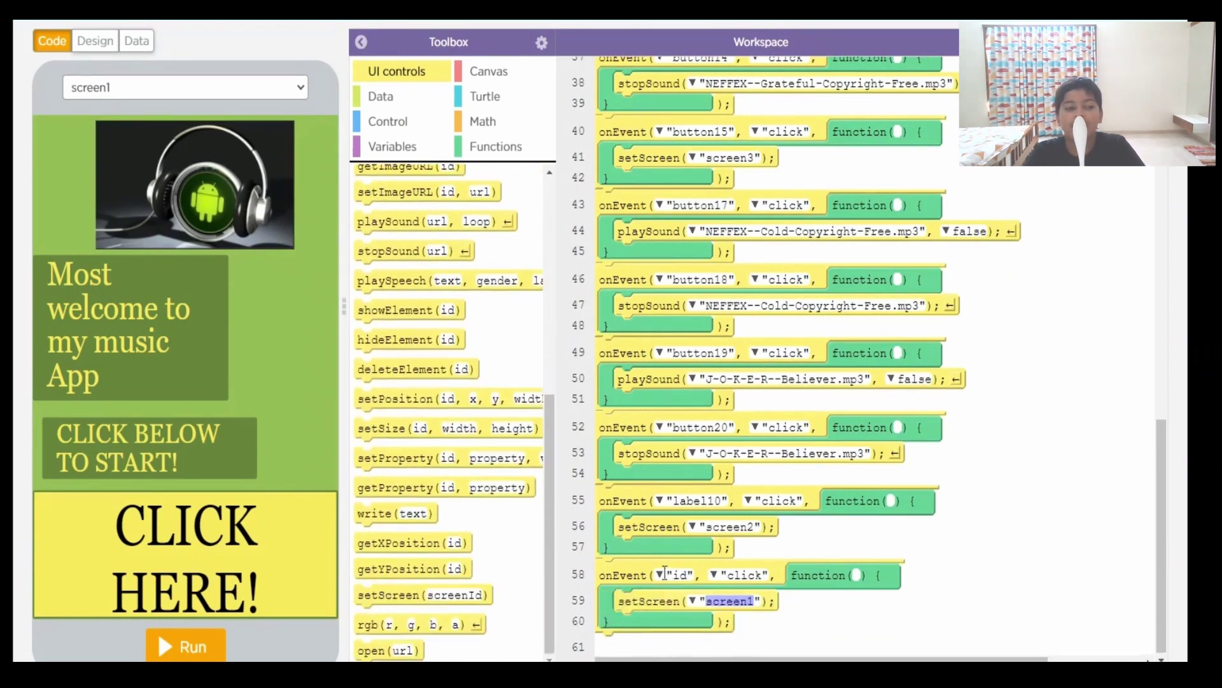
Step: Look up the CLICK HERE! button's id, assign button16 to the new event, and set its setScreen target to screen2
left_click(92, 40)
left_click(179, 558)
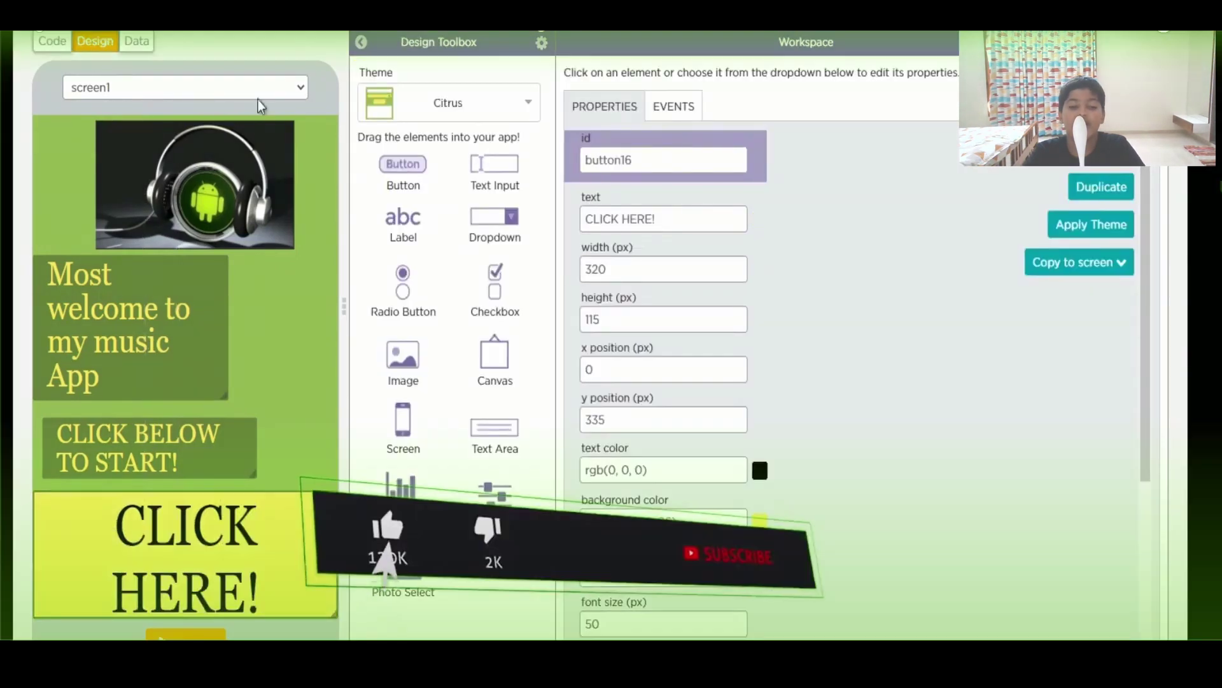
left_click(54, 45)
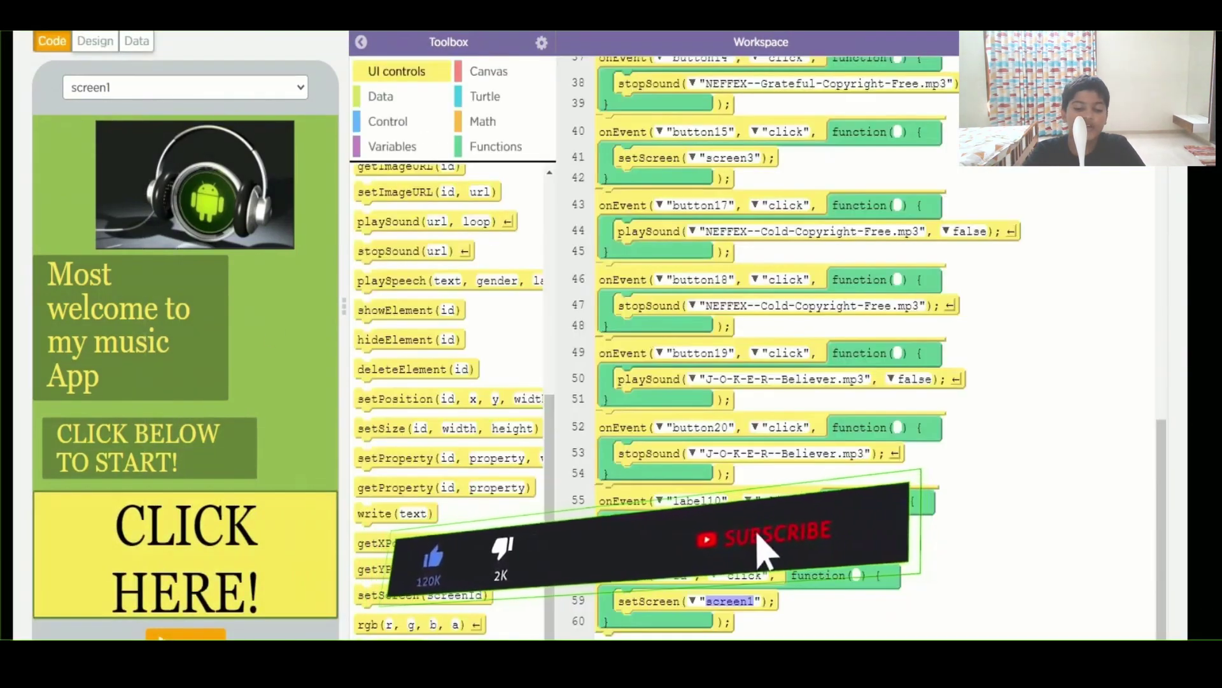
left_click(693, 604)
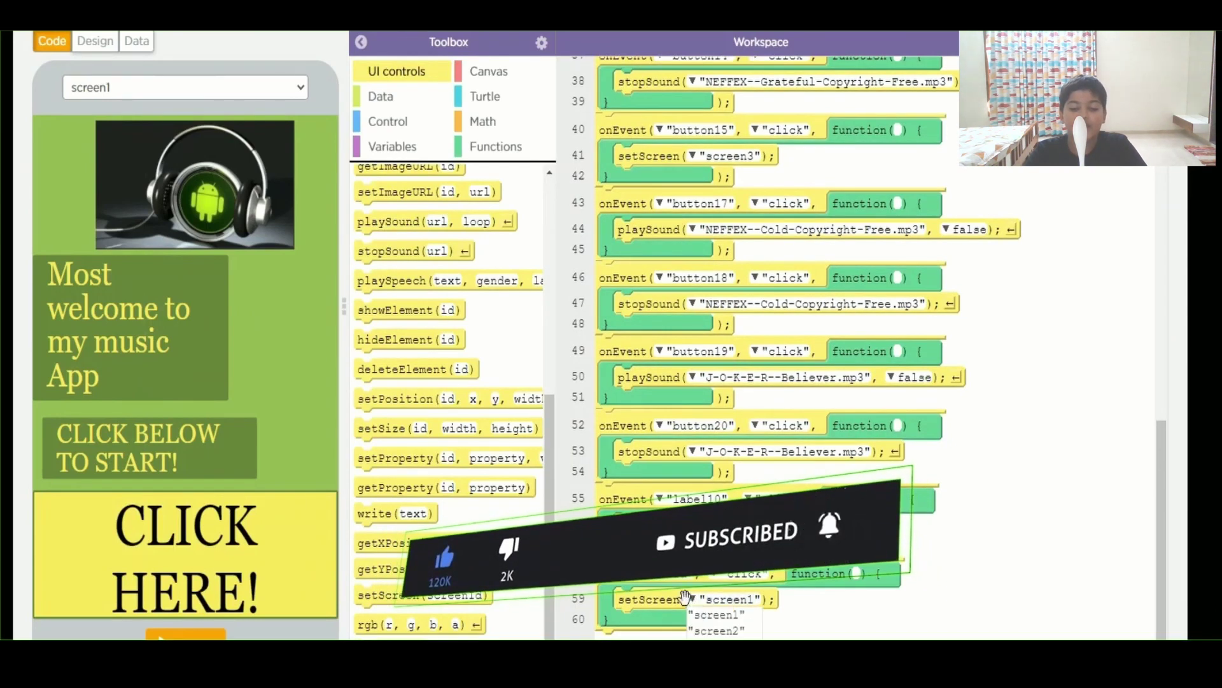
left_click(667, 575)
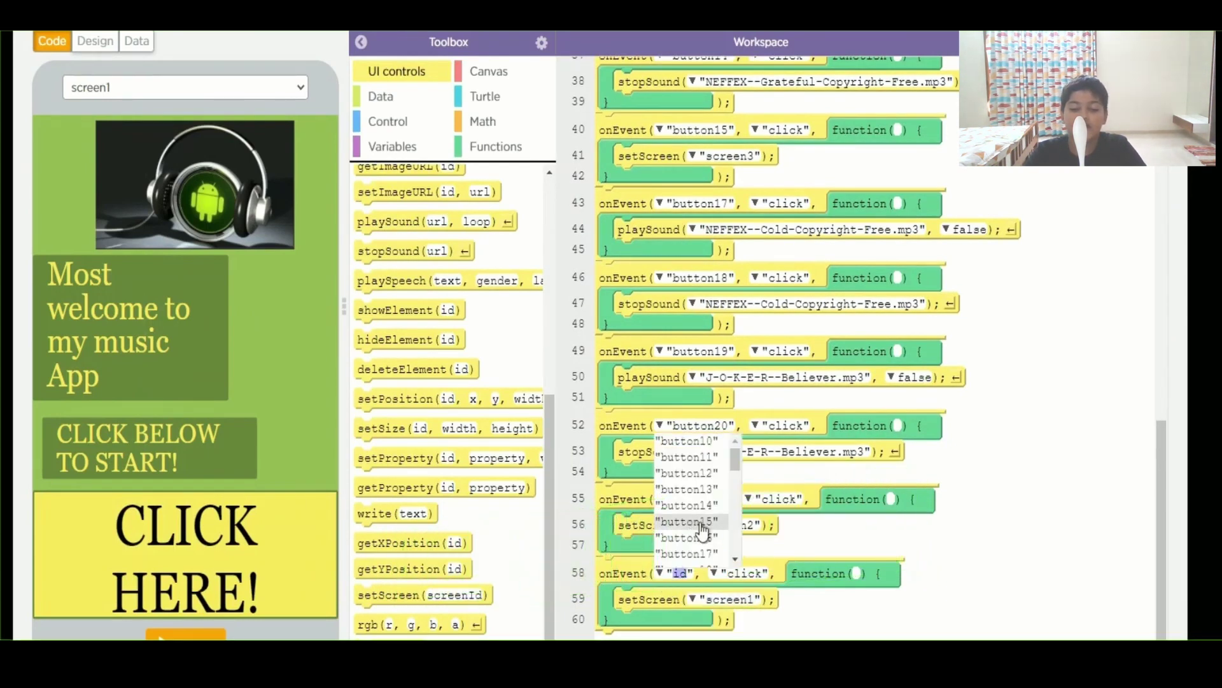
left_click(700, 539)
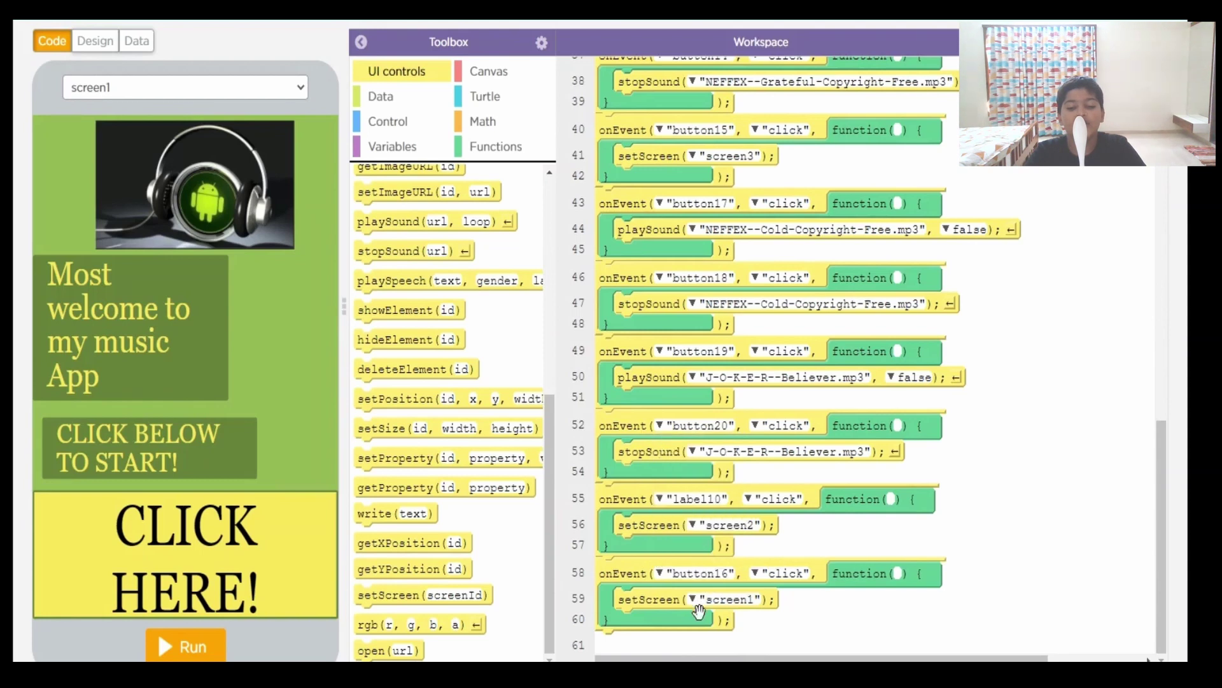
left_click(704, 600)
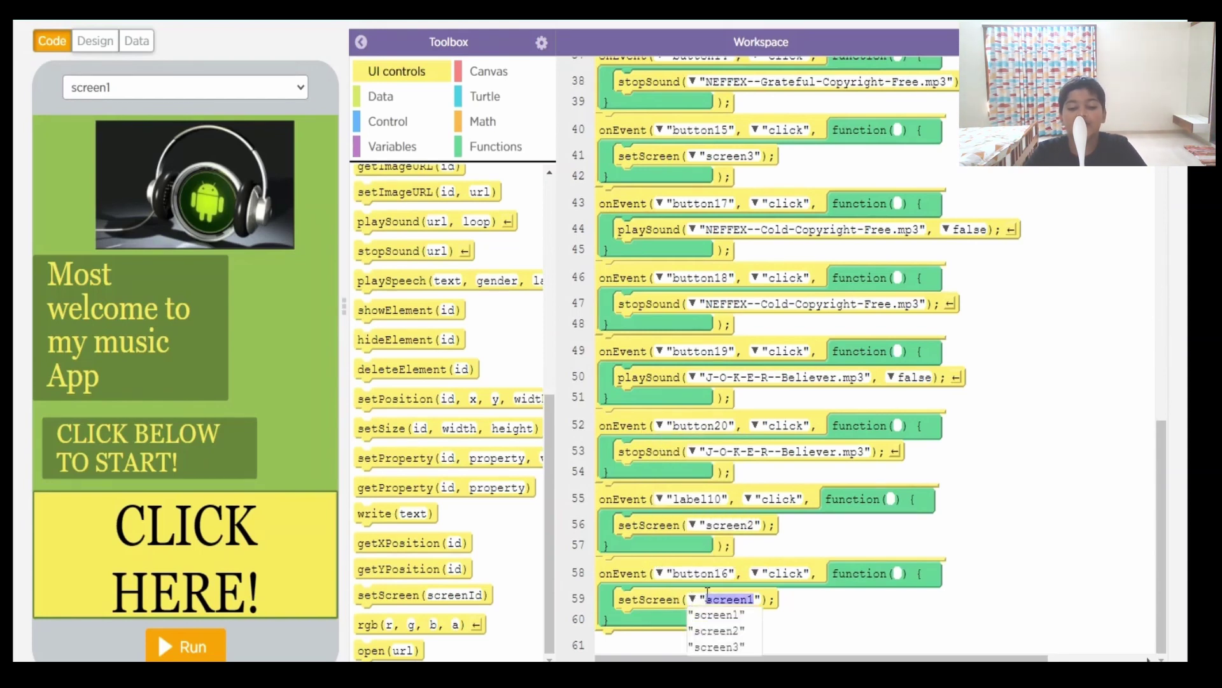
left_click(718, 630)
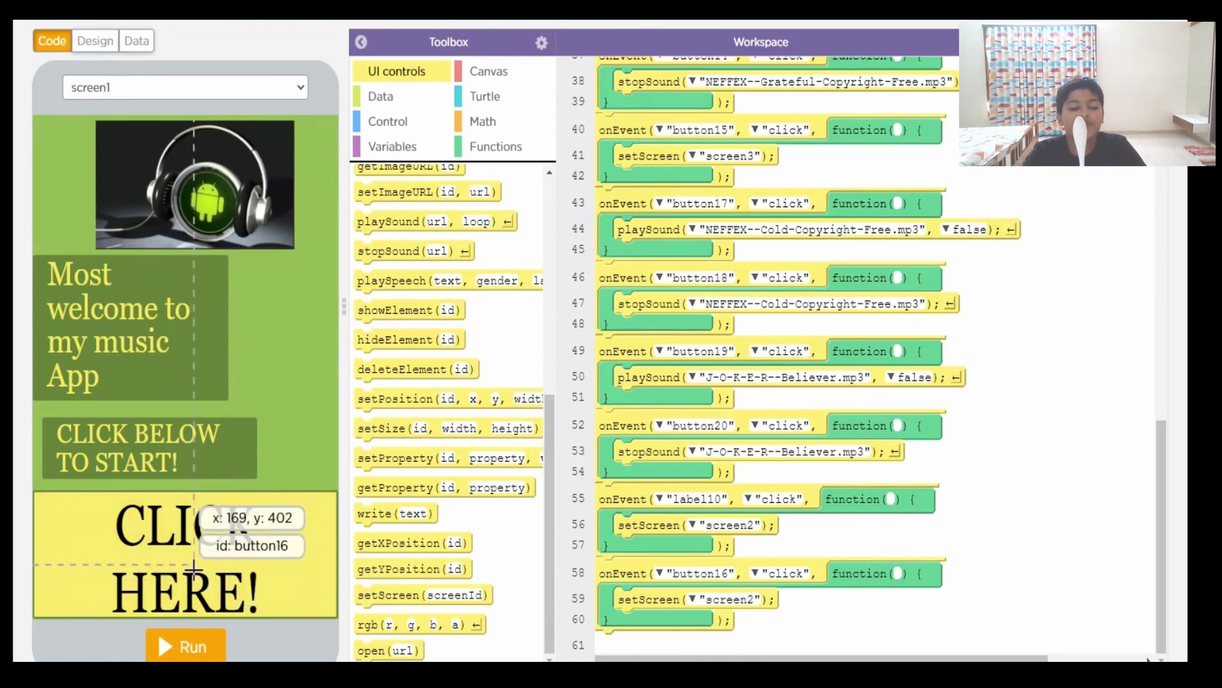
Step: Run the app, test the CLICK HERE! button on the welcome screen, and reset the app
left_click(186, 646)
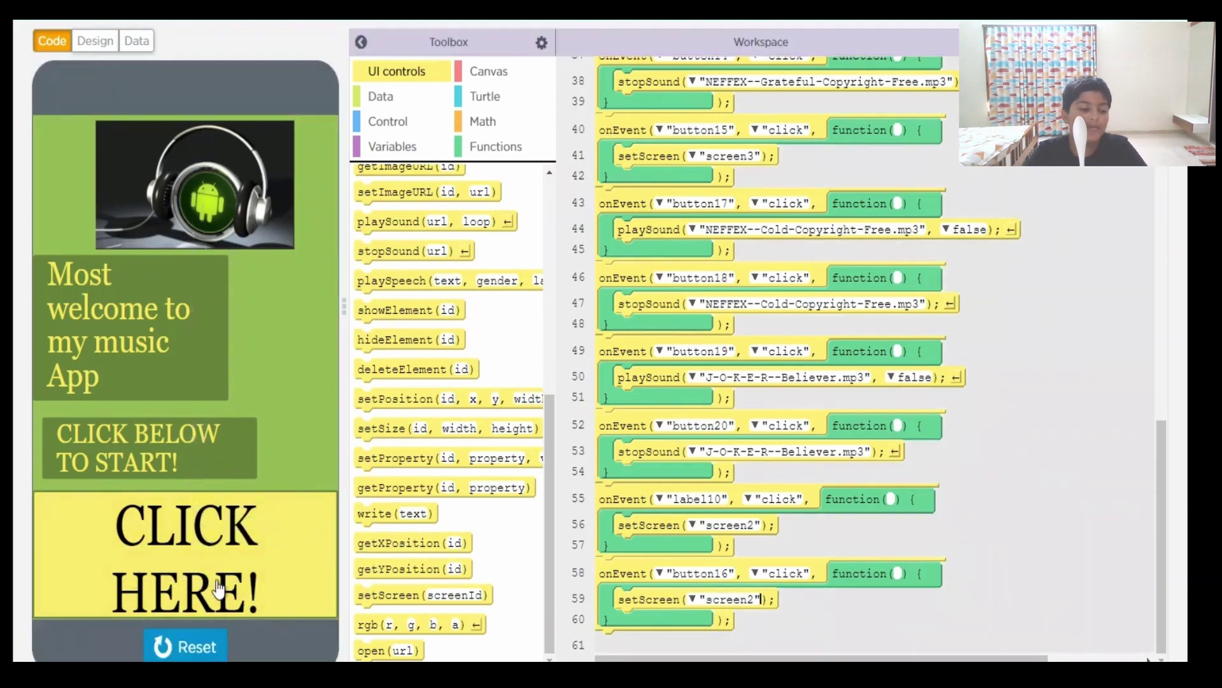
left_click(219, 579)
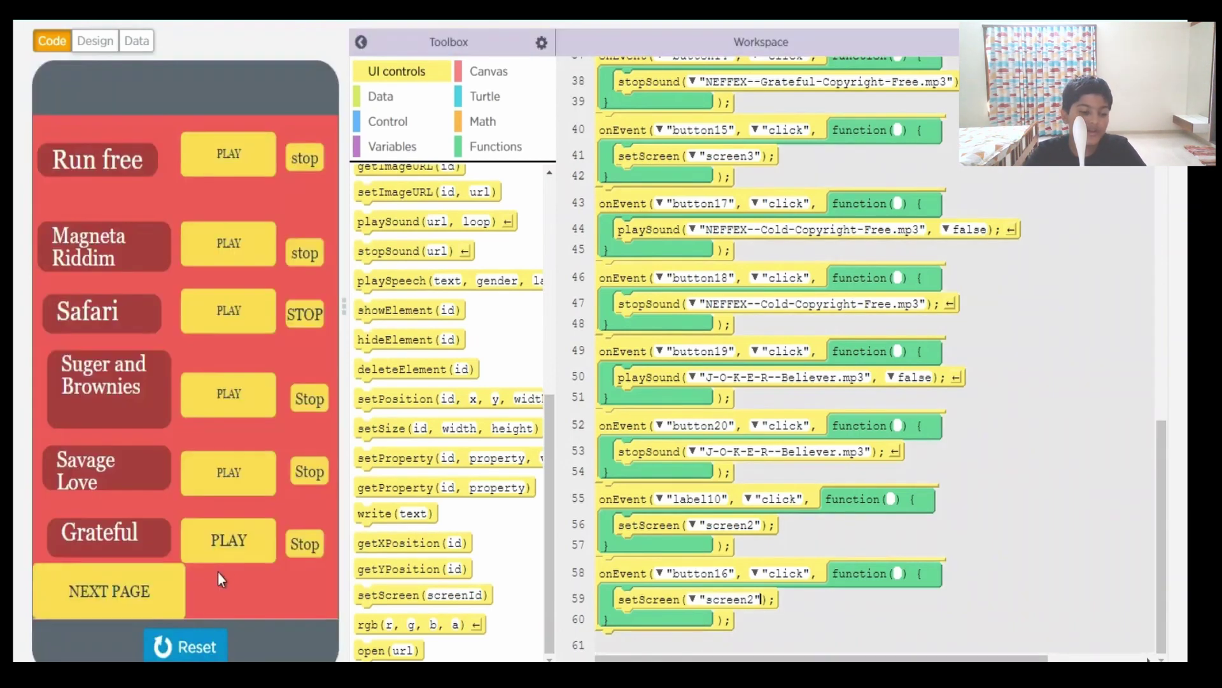
left_click(174, 656)
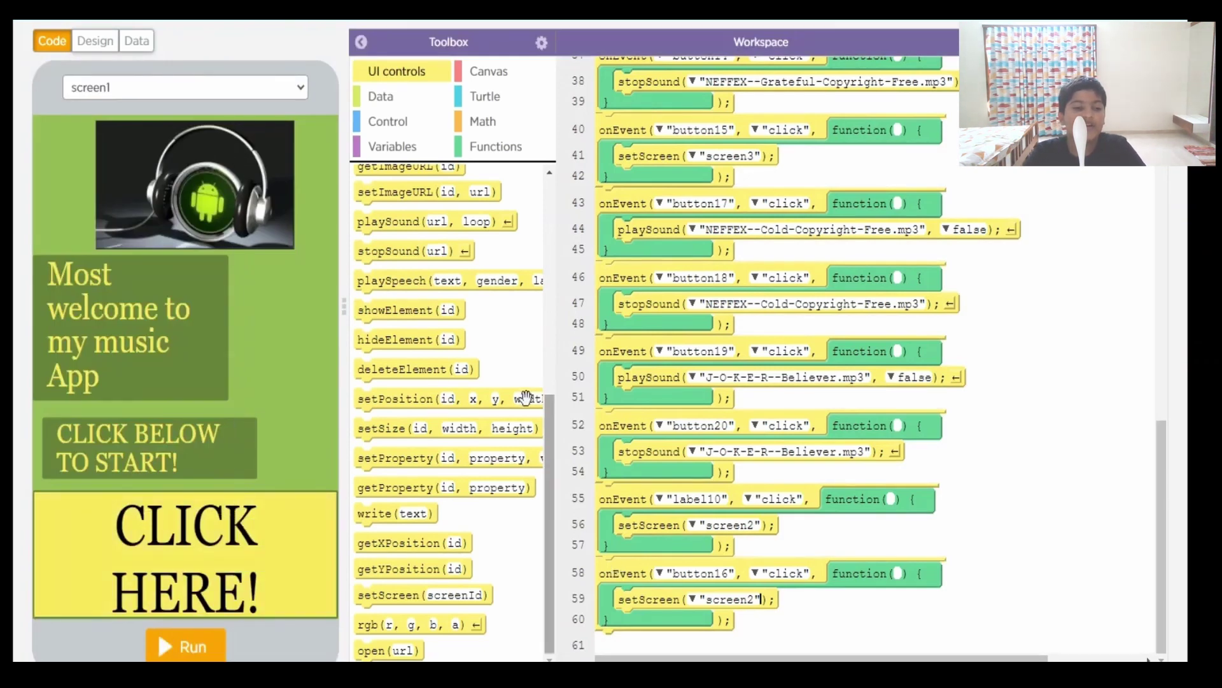
Step: Add another click event below the button16 event and place a playSound block inside it
scroll(478, 408, "up", 7)
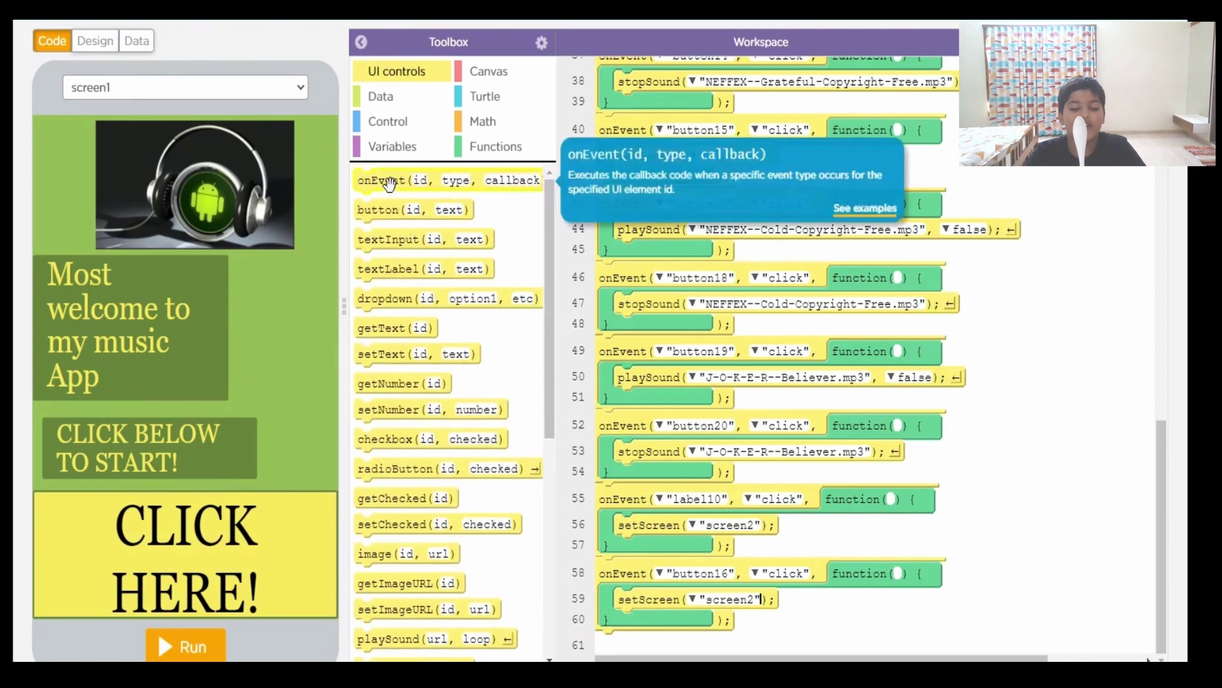
left_click_drag(392, 185, 626, 645)
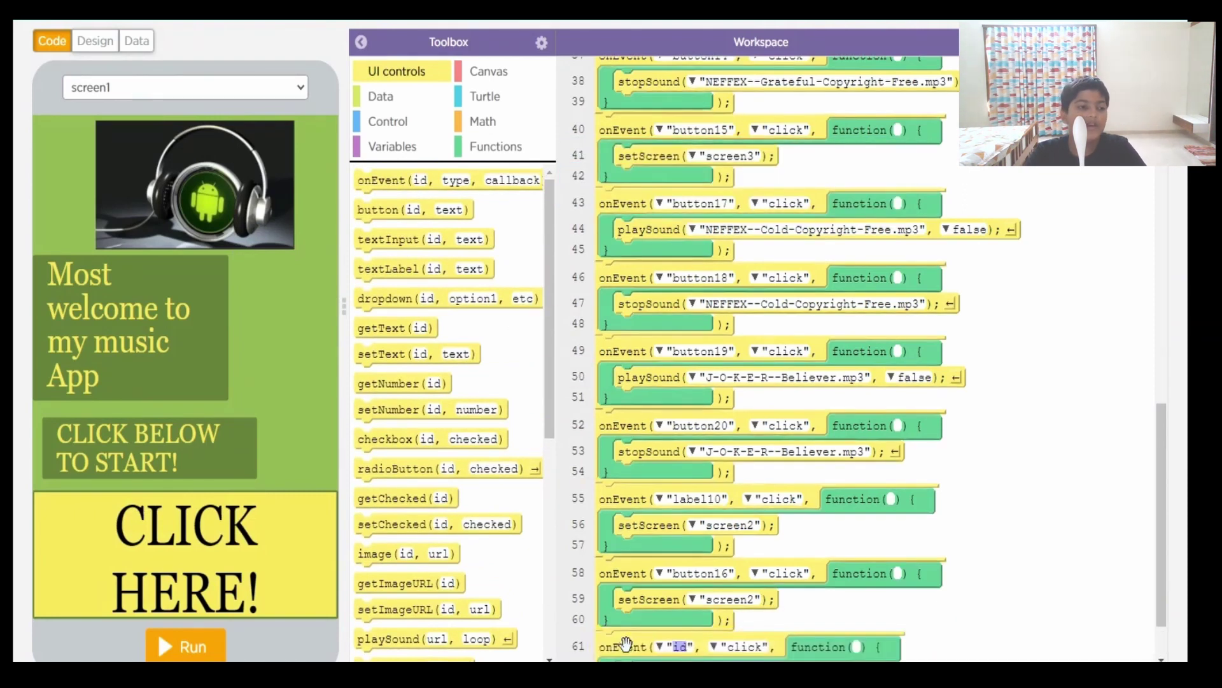
scroll(724, 609, "down", 2)
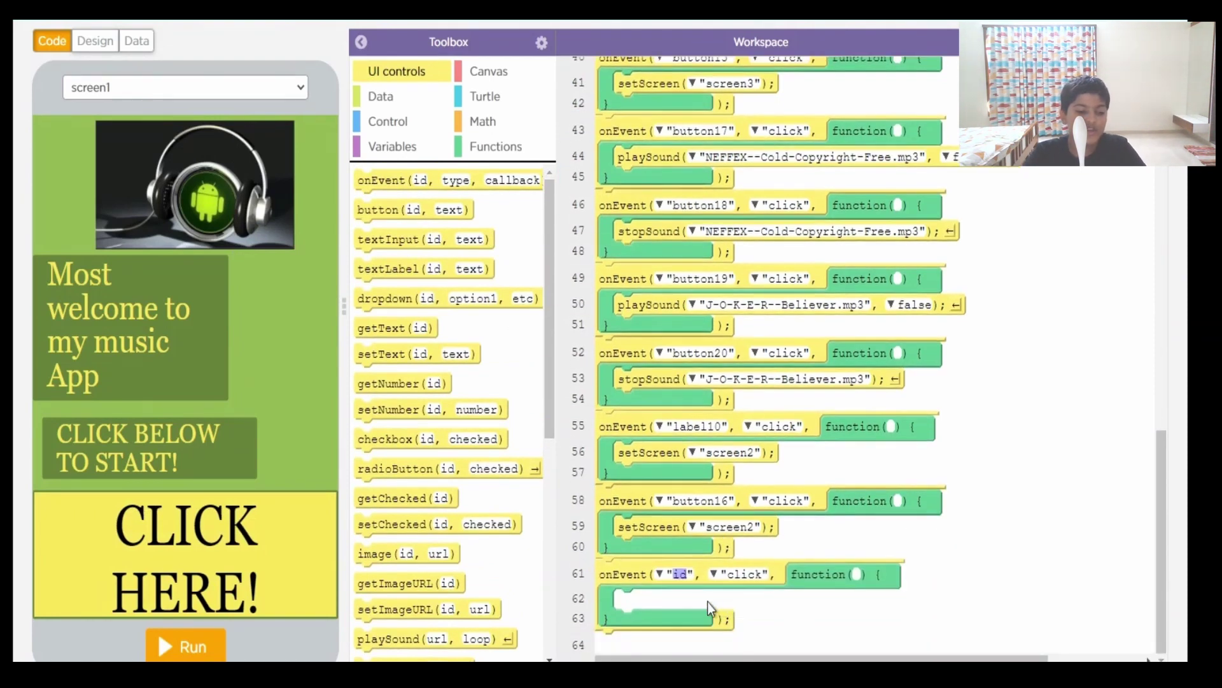
scroll(430, 506, "down", 3)
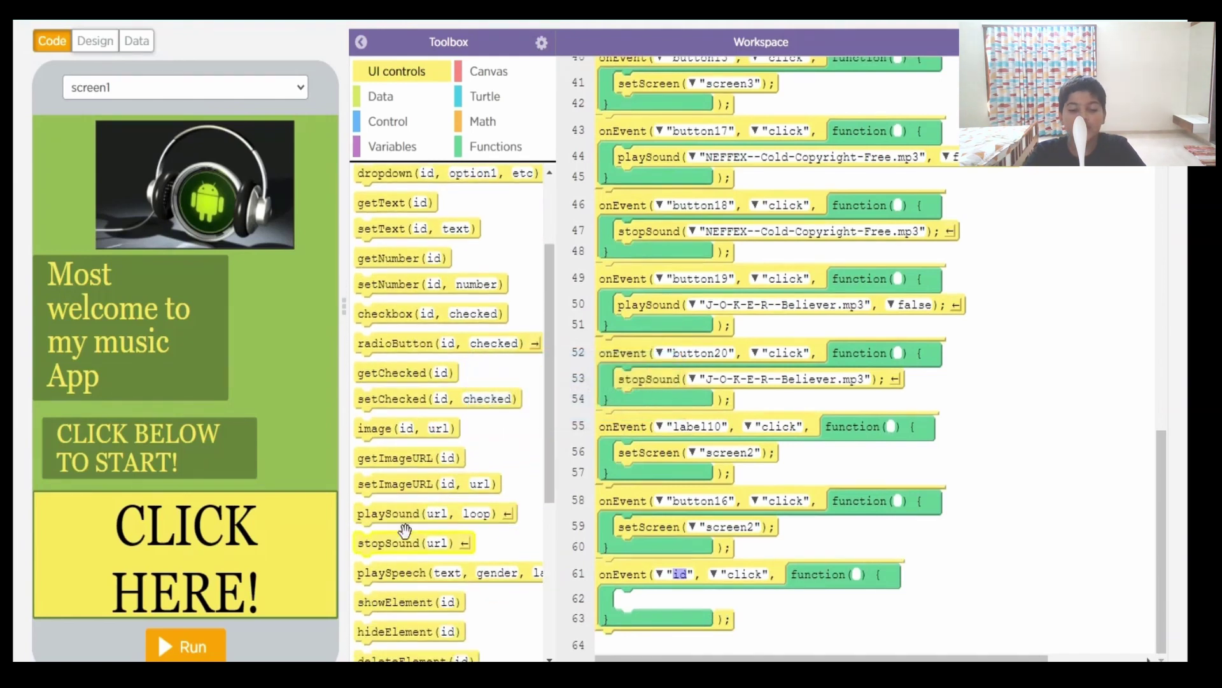
left_click_drag(396, 515, 658, 602)
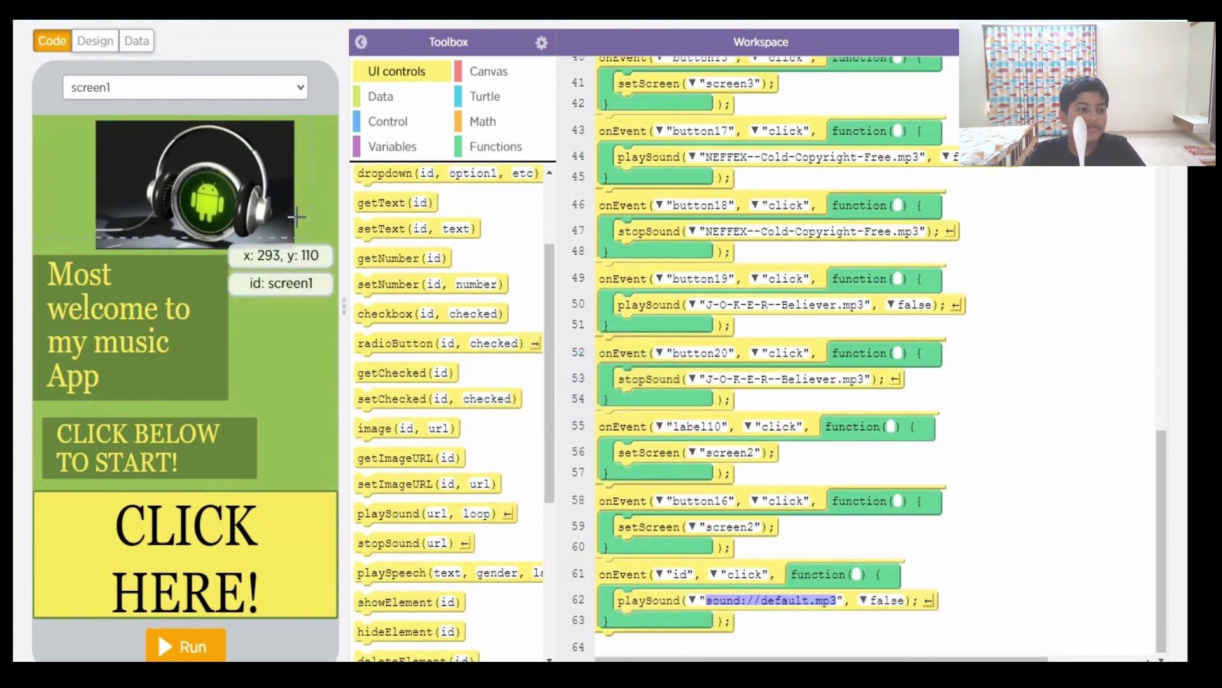
Step: Look up the ids of Run free's play and stop buttons on screen2 and assign button3 to the new playSound event
left_click(102, 45)
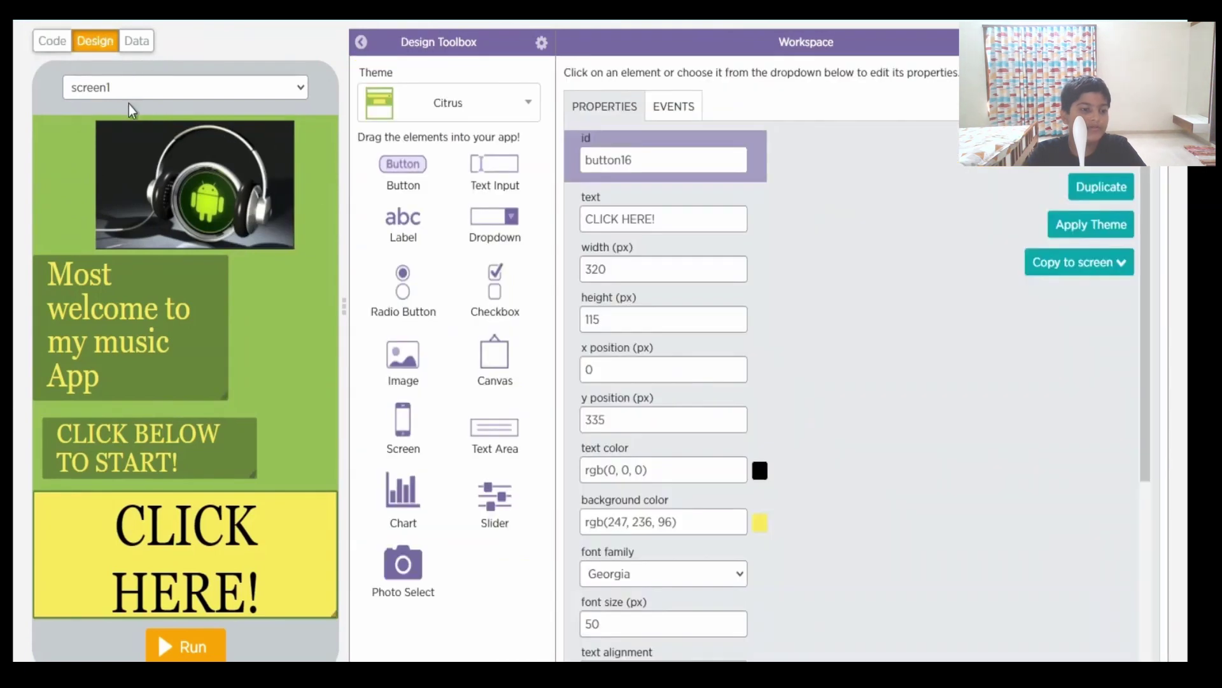
left_click(185, 87)
left_click(185, 111)
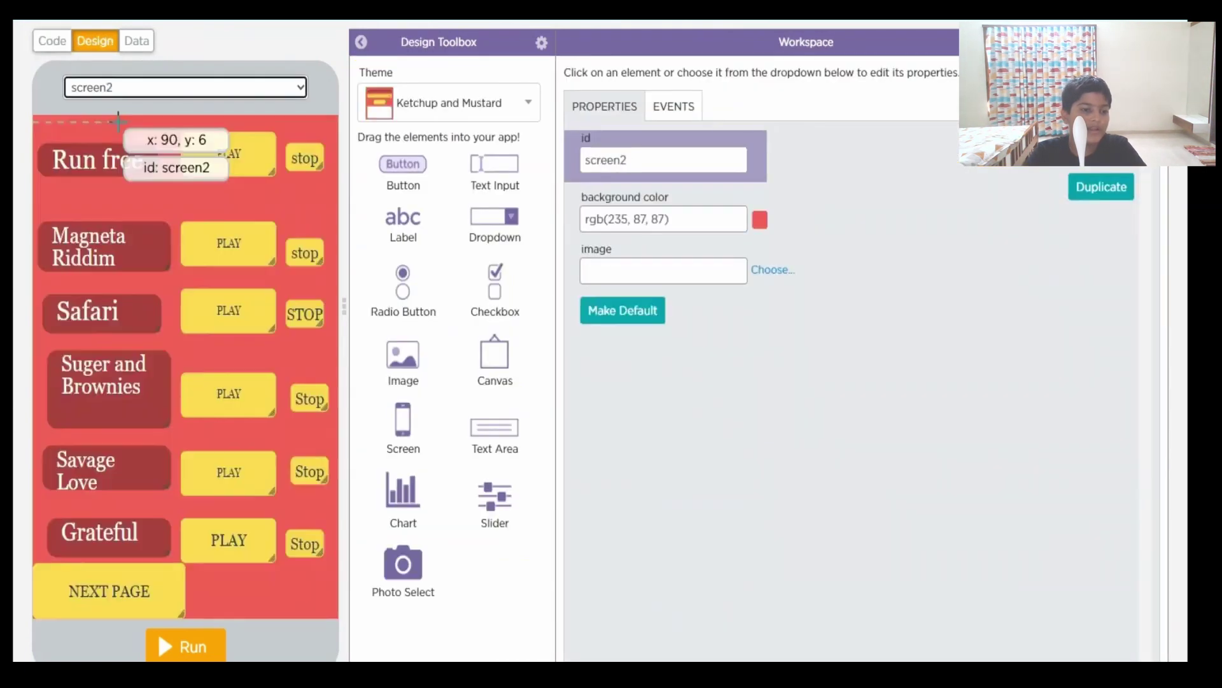
left_click(249, 163)
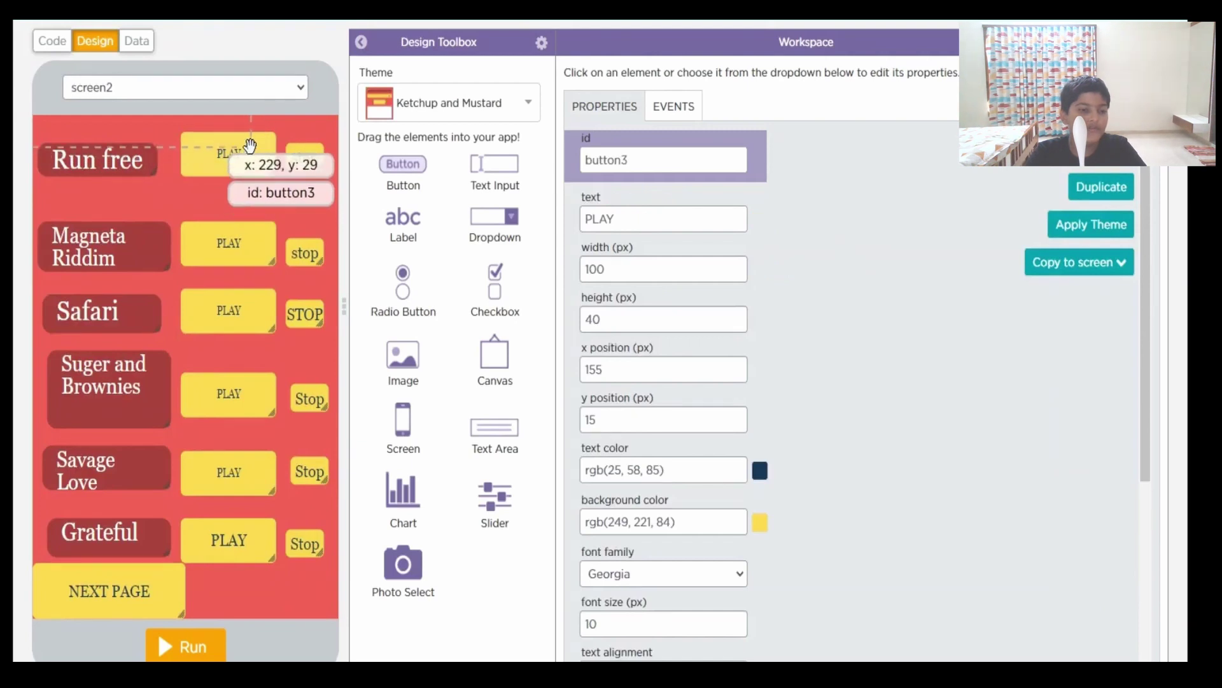
left_click(305, 158)
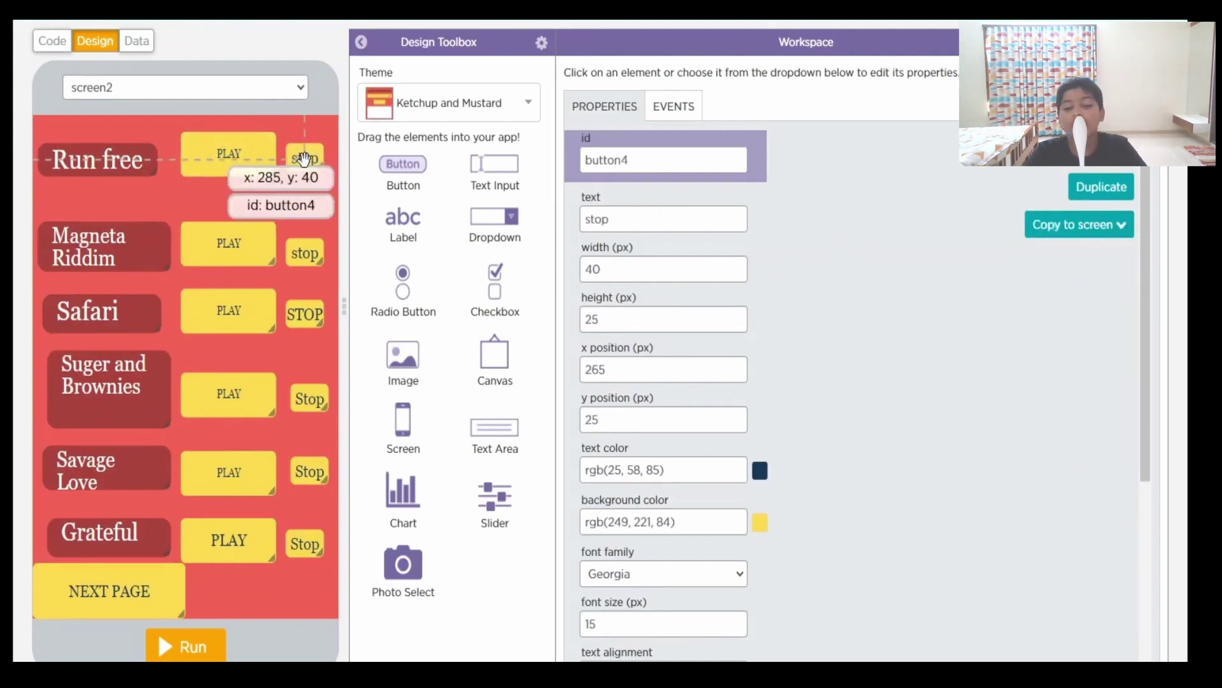
left_click(51, 41)
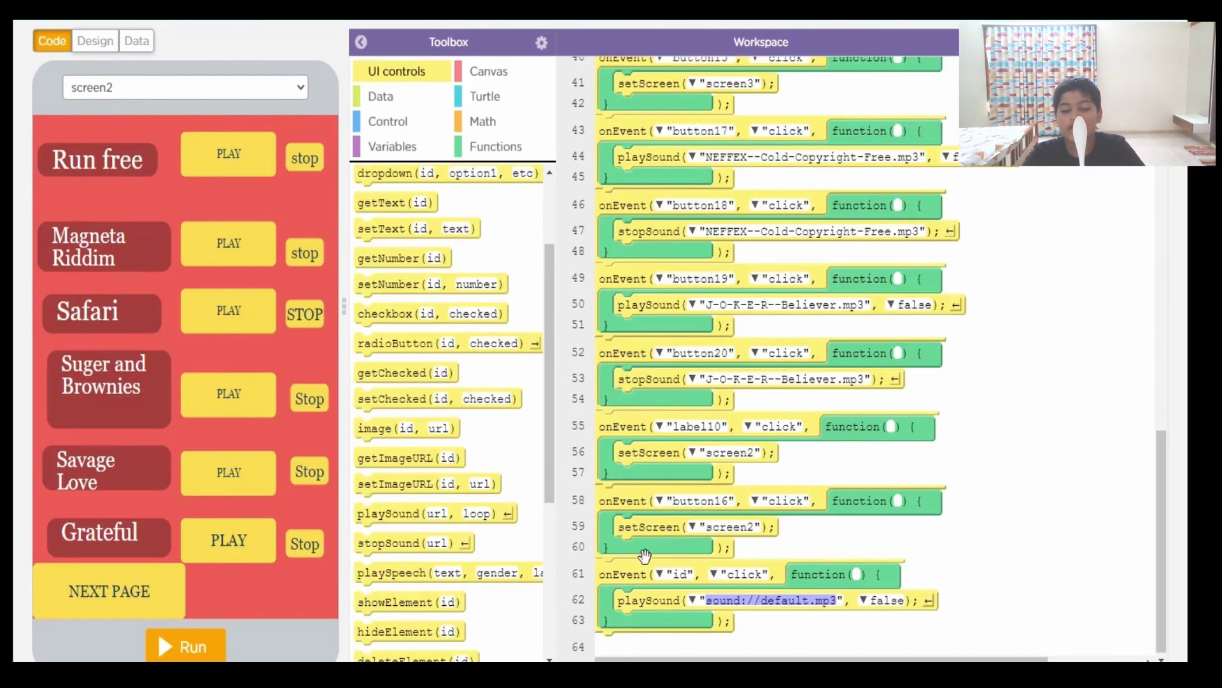
left_click(658, 571)
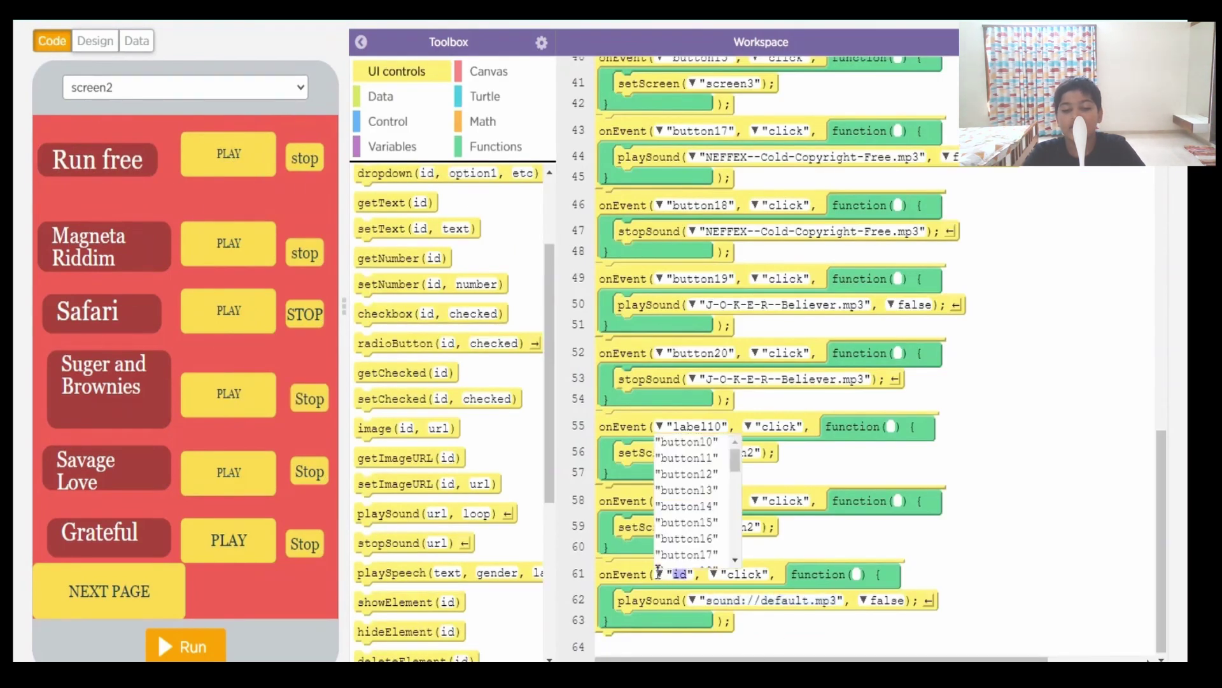
scroll(700, 535, "down", 2)
scroll(700, 509, "down", 2)
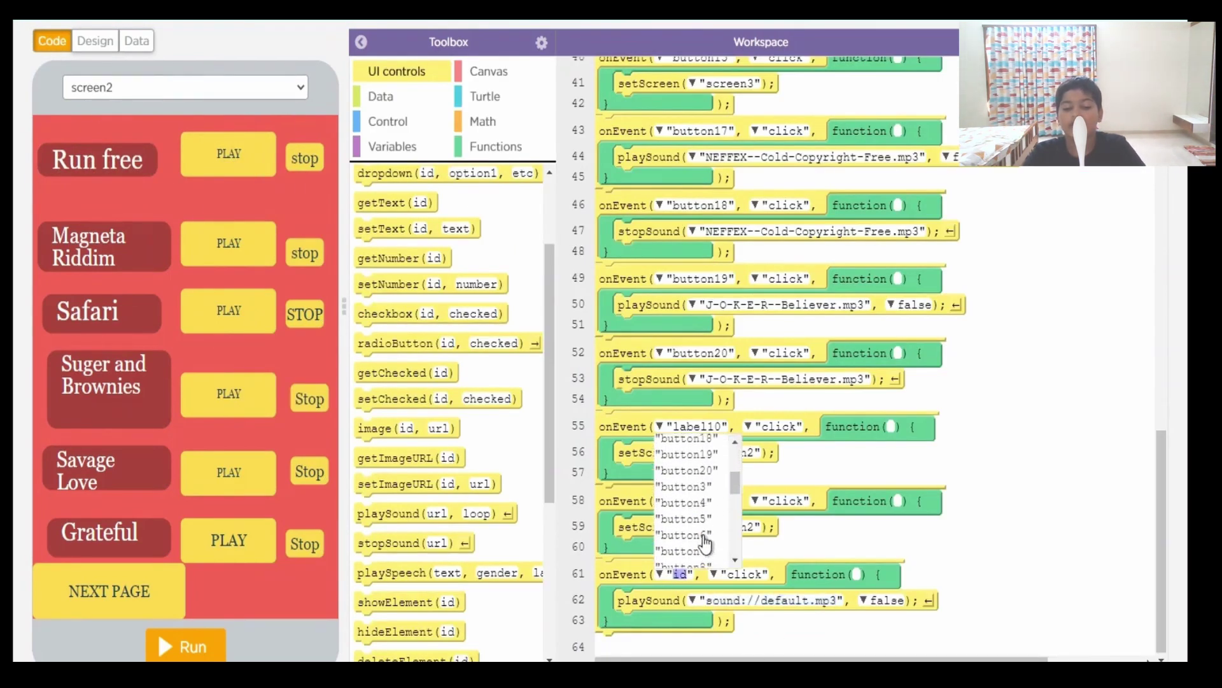
left_click(698, 538)
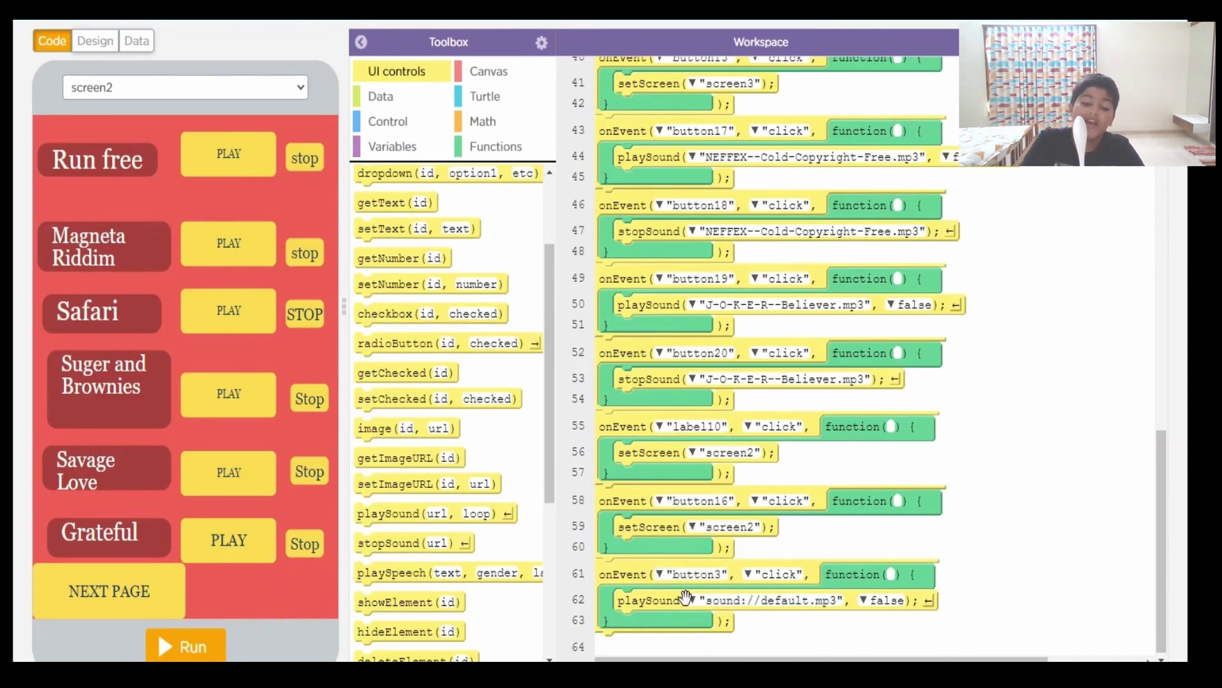
Step: Open the sound chooser for button3's playSound block and show the options for making new sounds
left_click(707, 601)
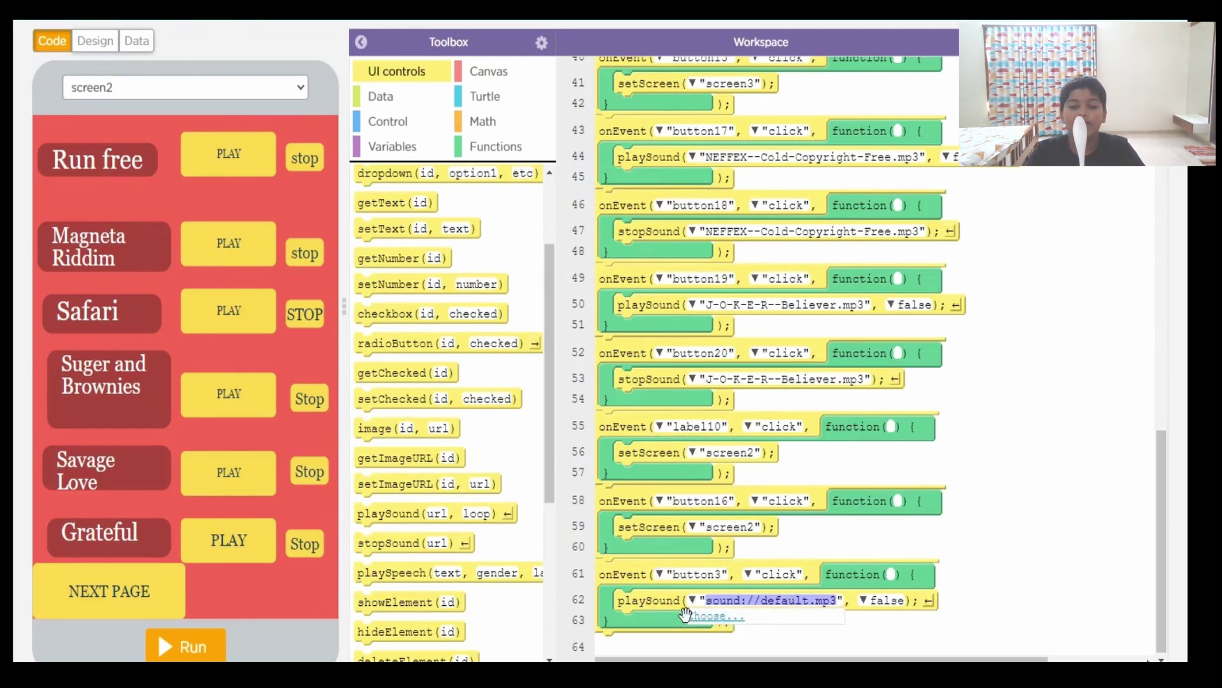
left_click(712, 617)
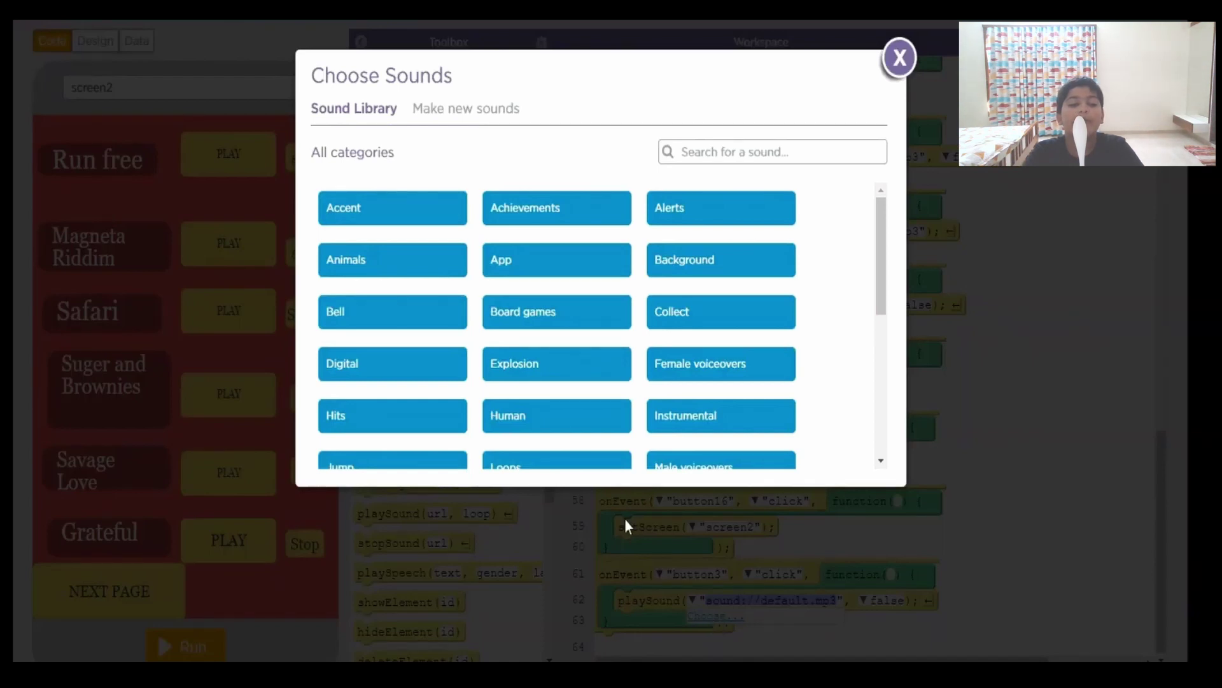
left_click(468, 116)
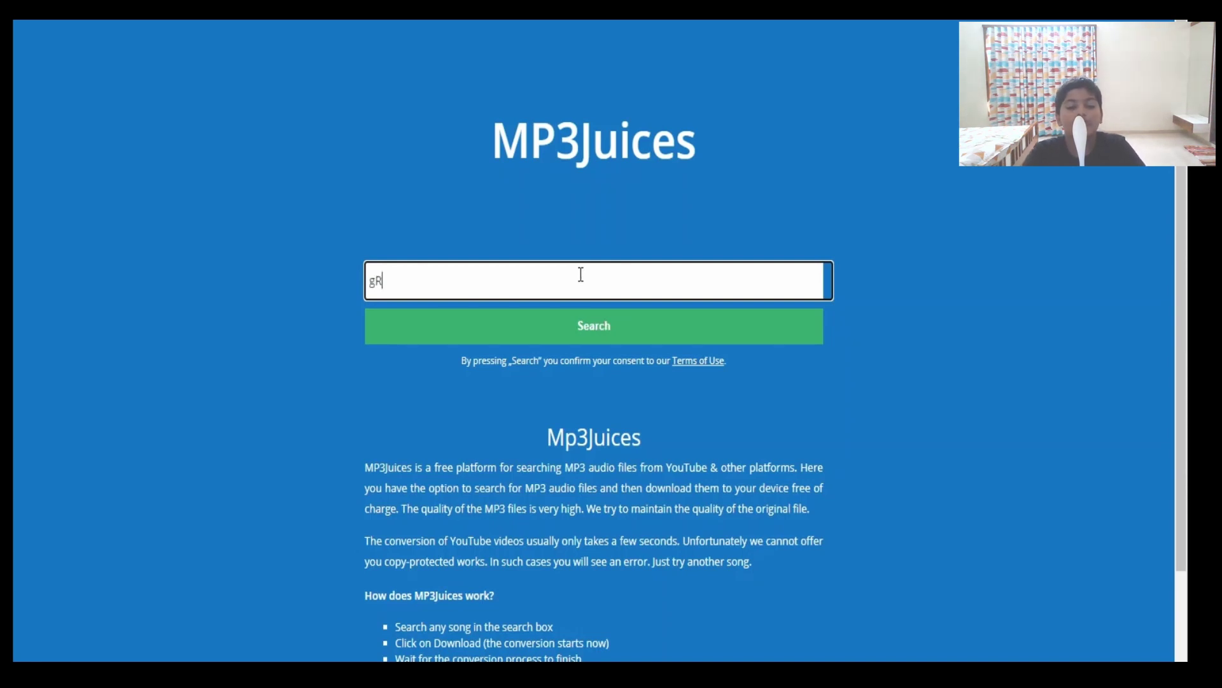
Step: Search the MP3Juices site for "grateful song" and look through the downloadable results
type("k")
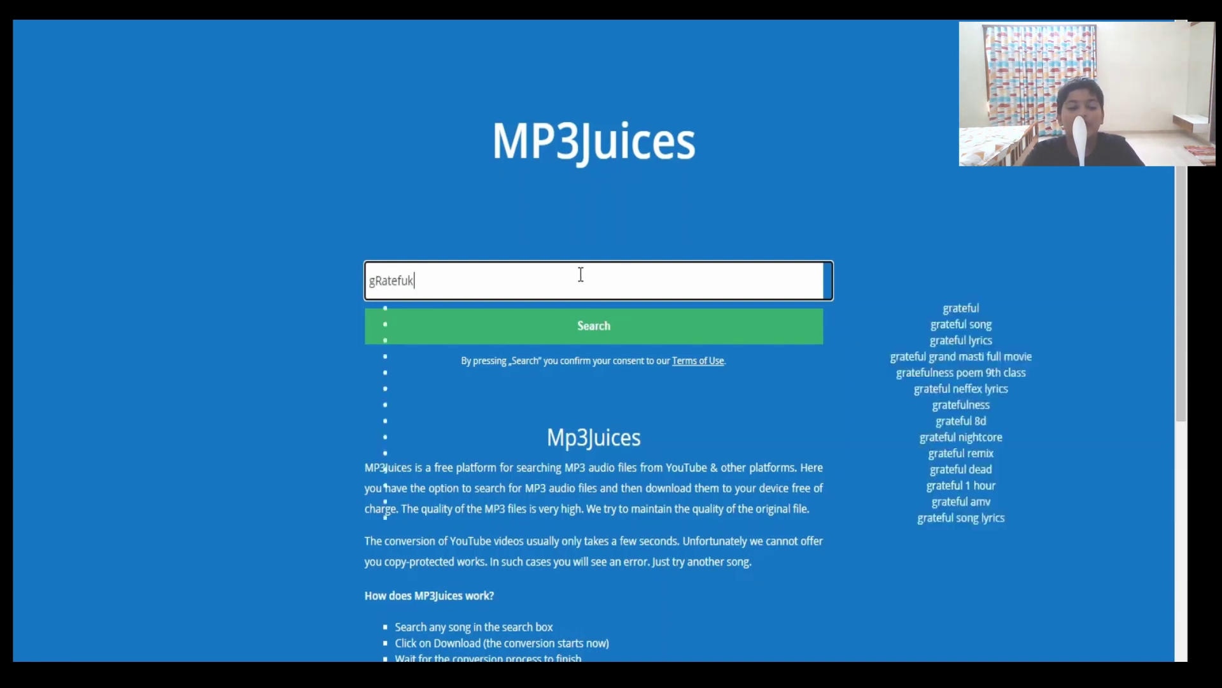
key("BackSpace")
key("BackSpace")
key("BackSpace")
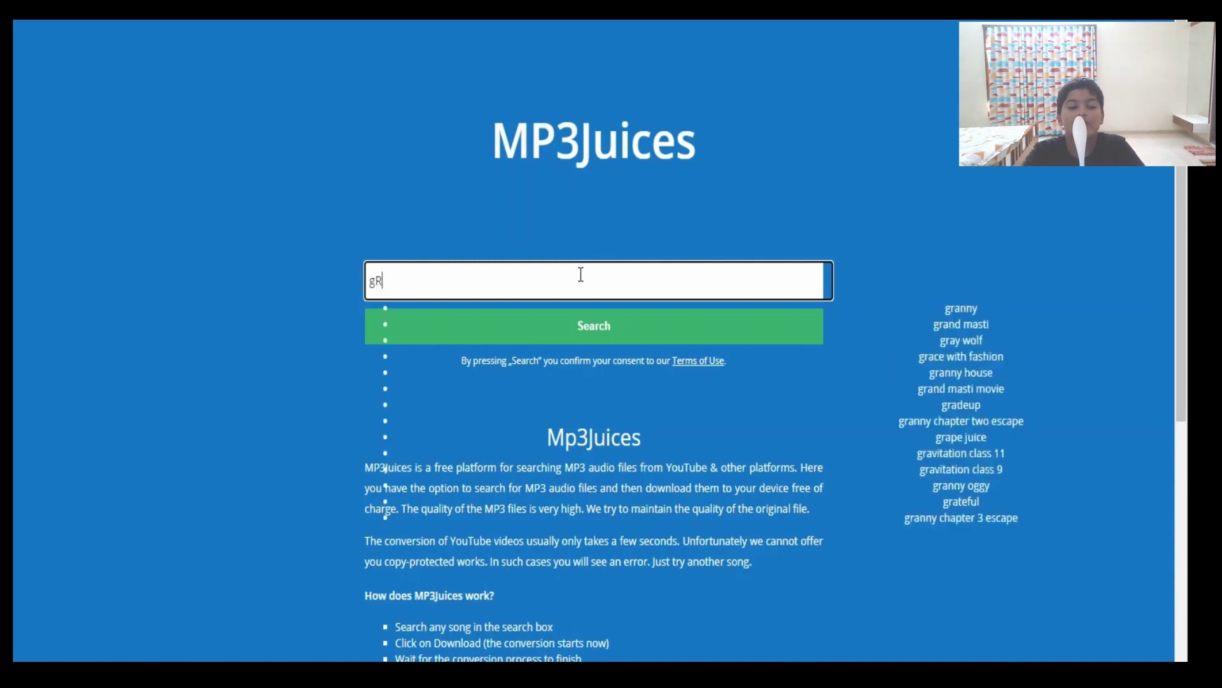
type("G")
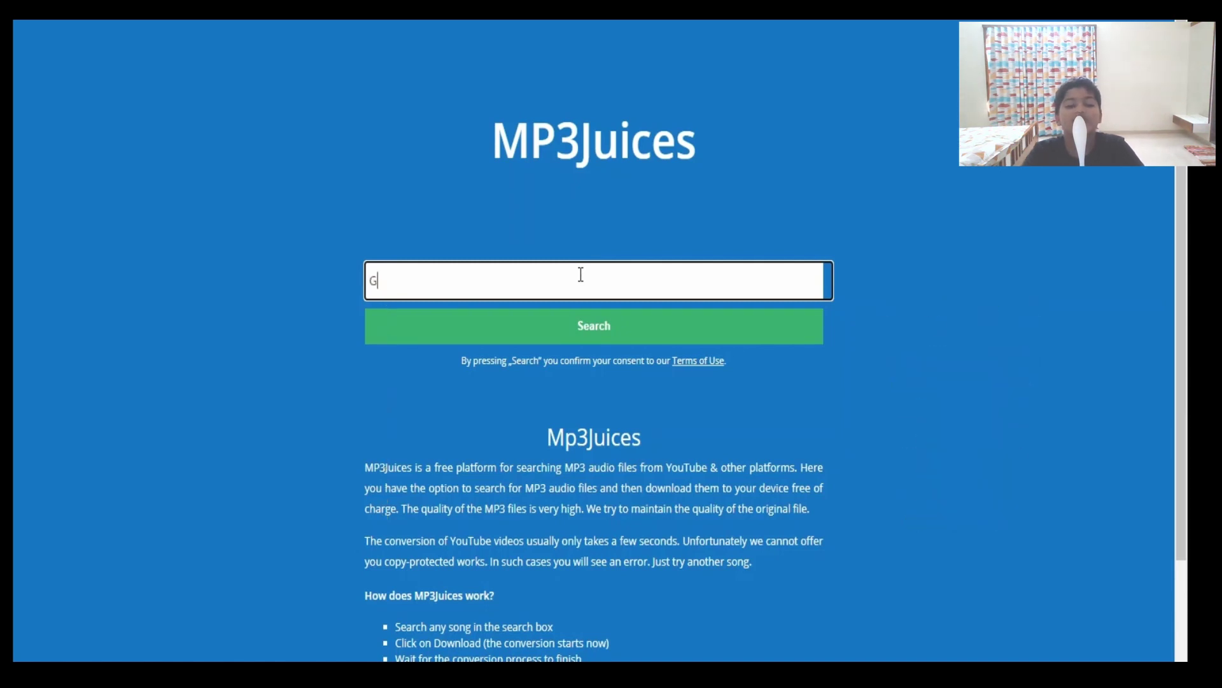
type("ratef")
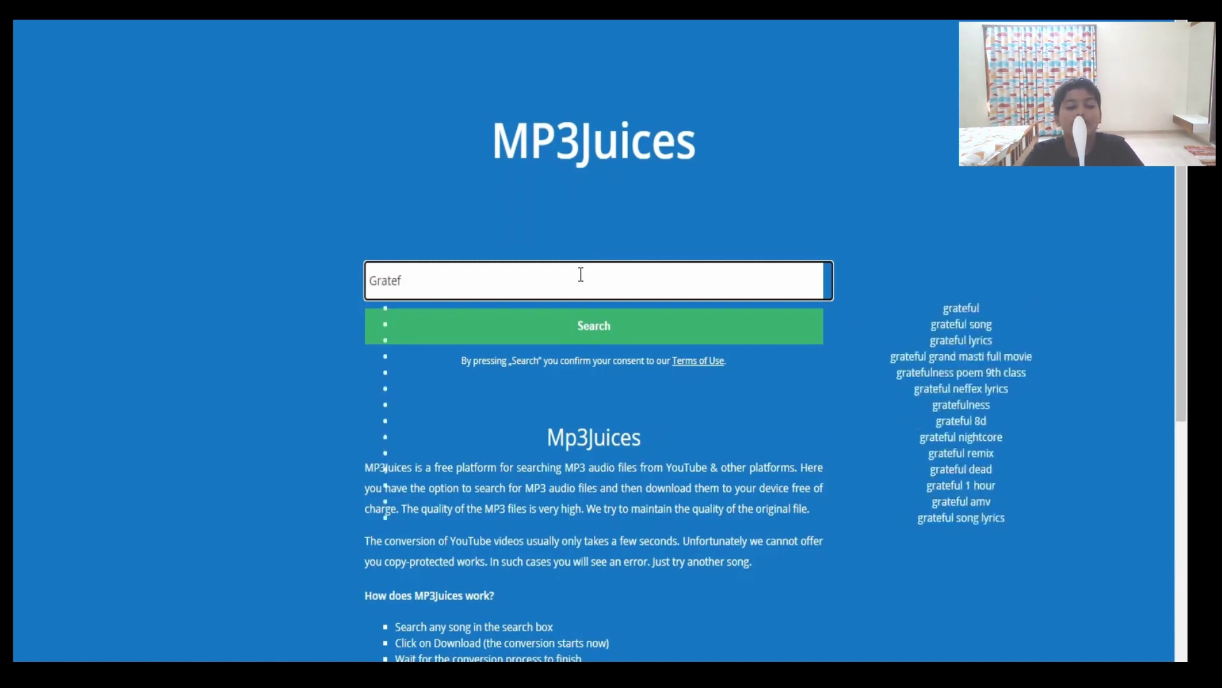
type("ul")
left_click(585, 327)
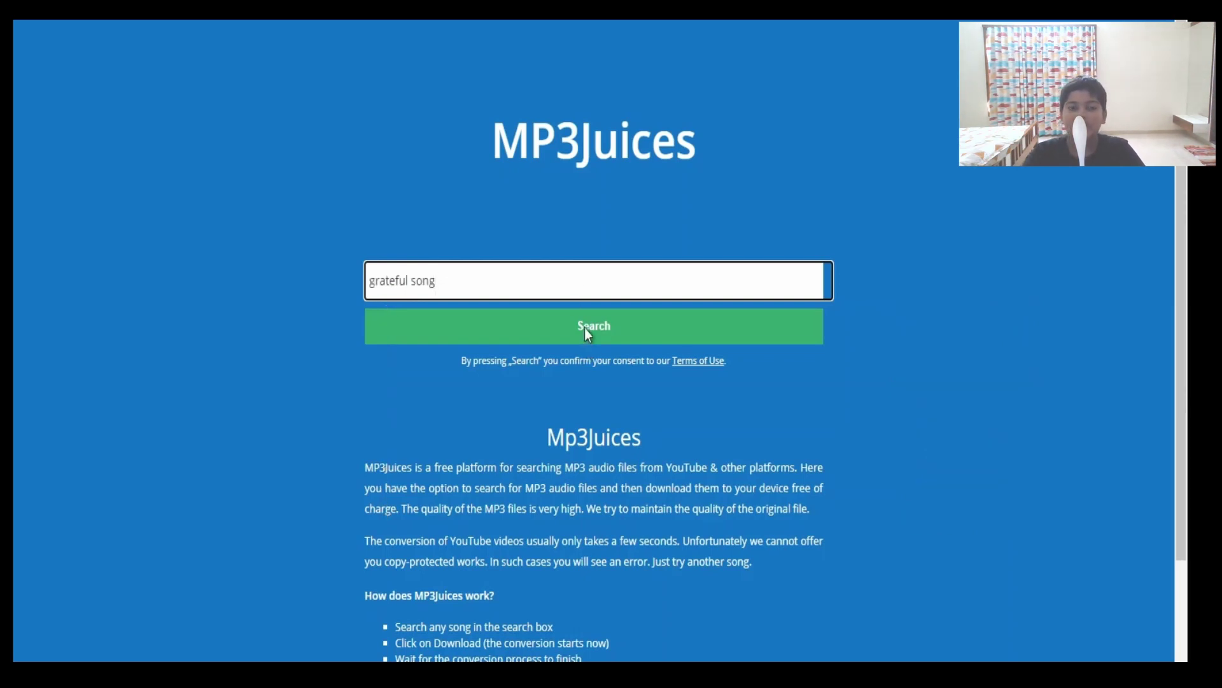
left_click(585, 327)
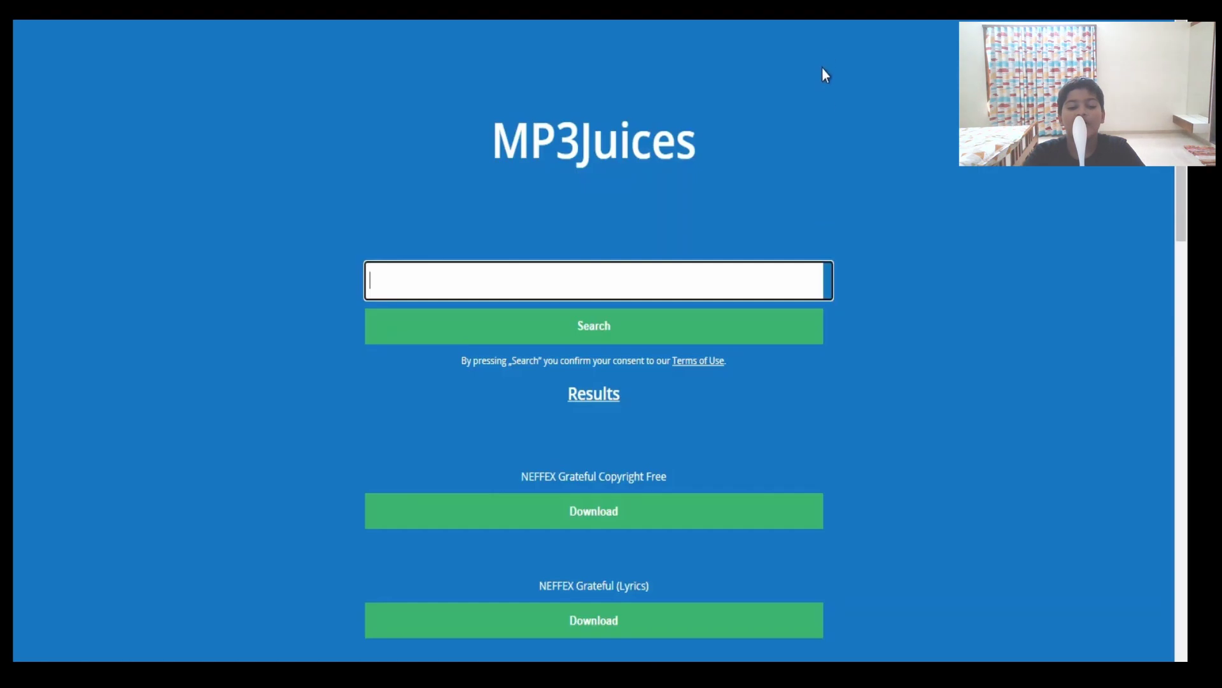
scroll(631, 427, "down", 3)
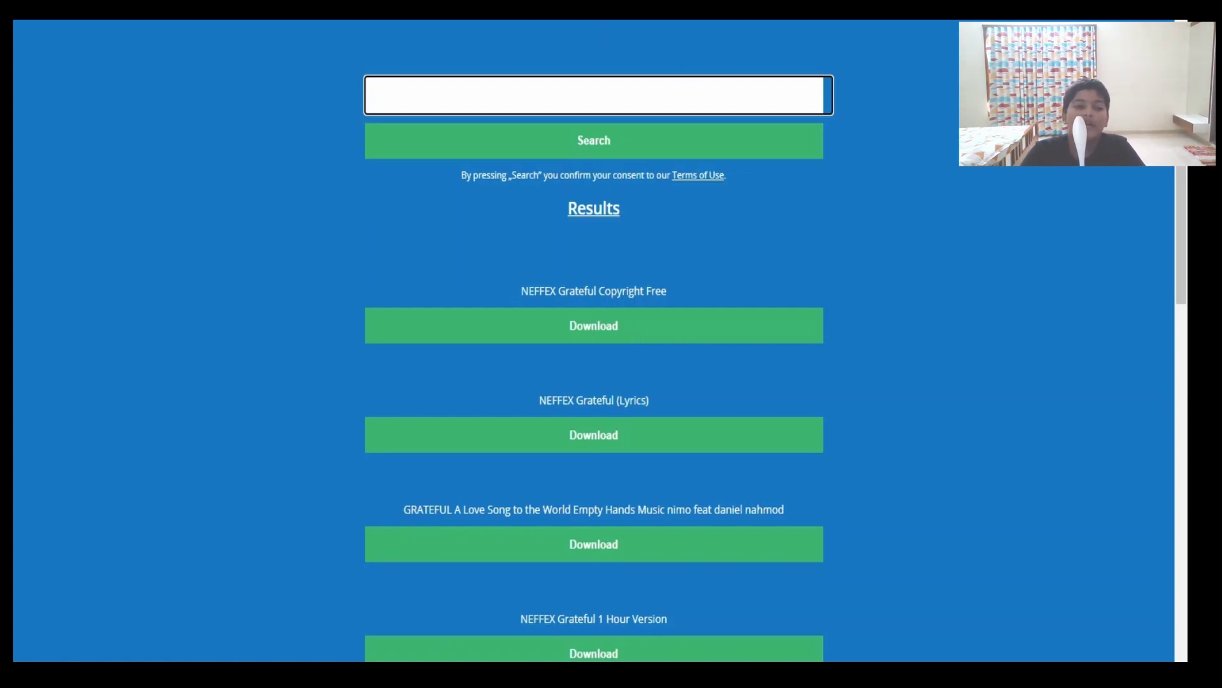
key("alt+Tab")
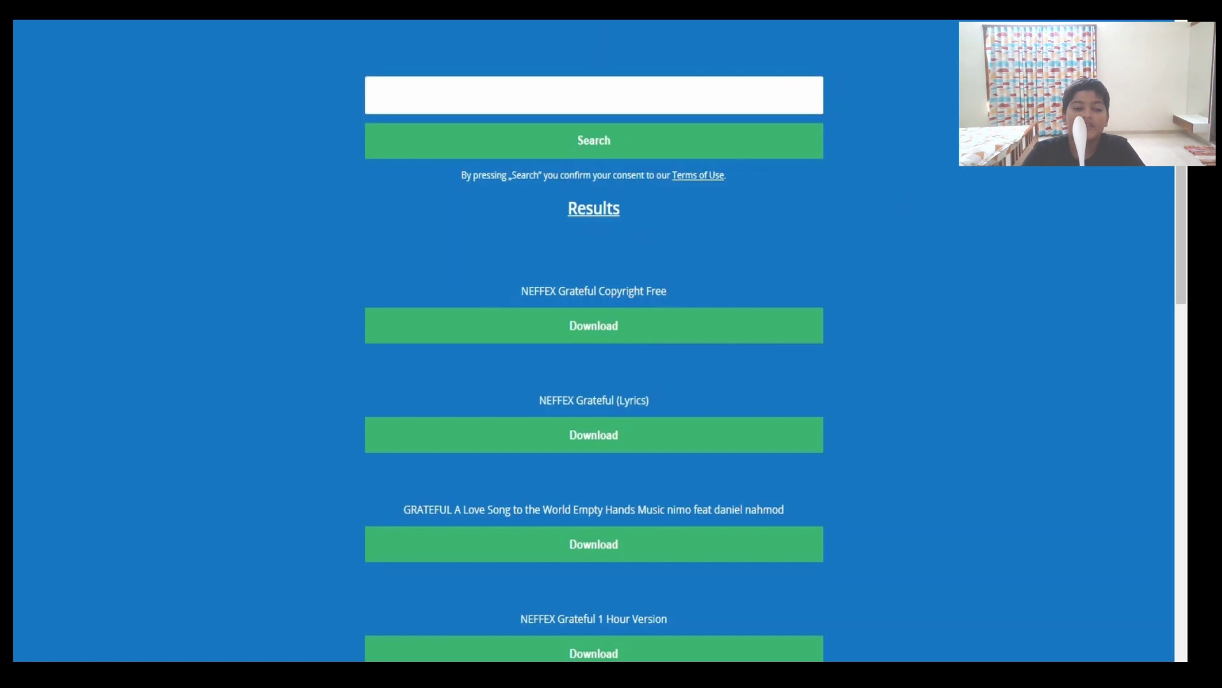